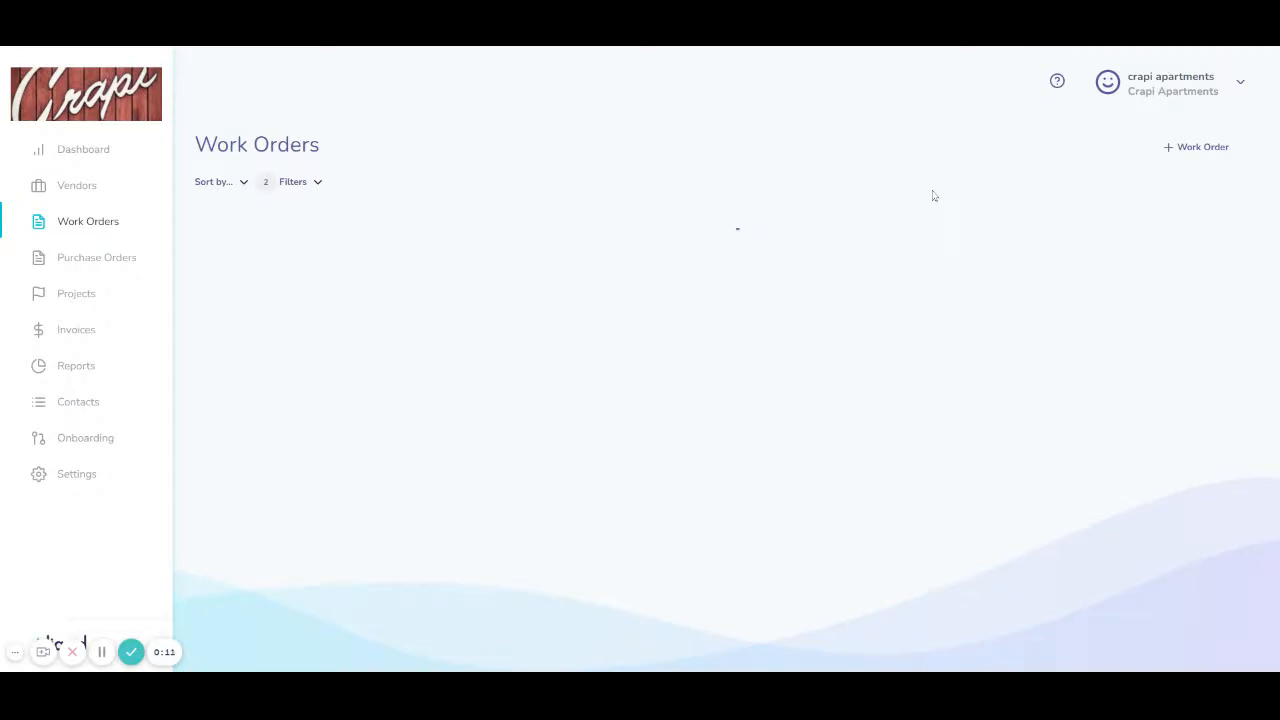
Step: Begin a new work order with Worker One selected as its vendor
left_click(1194, 150)
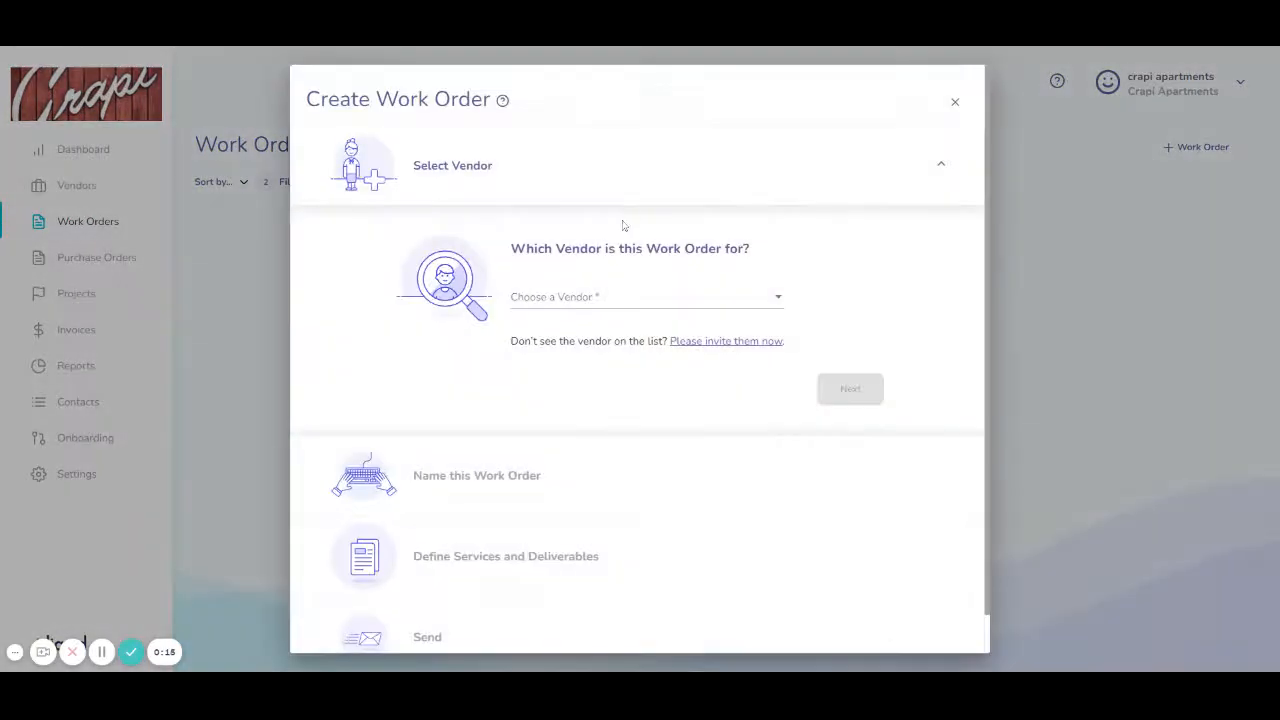
left_click(763, 302)
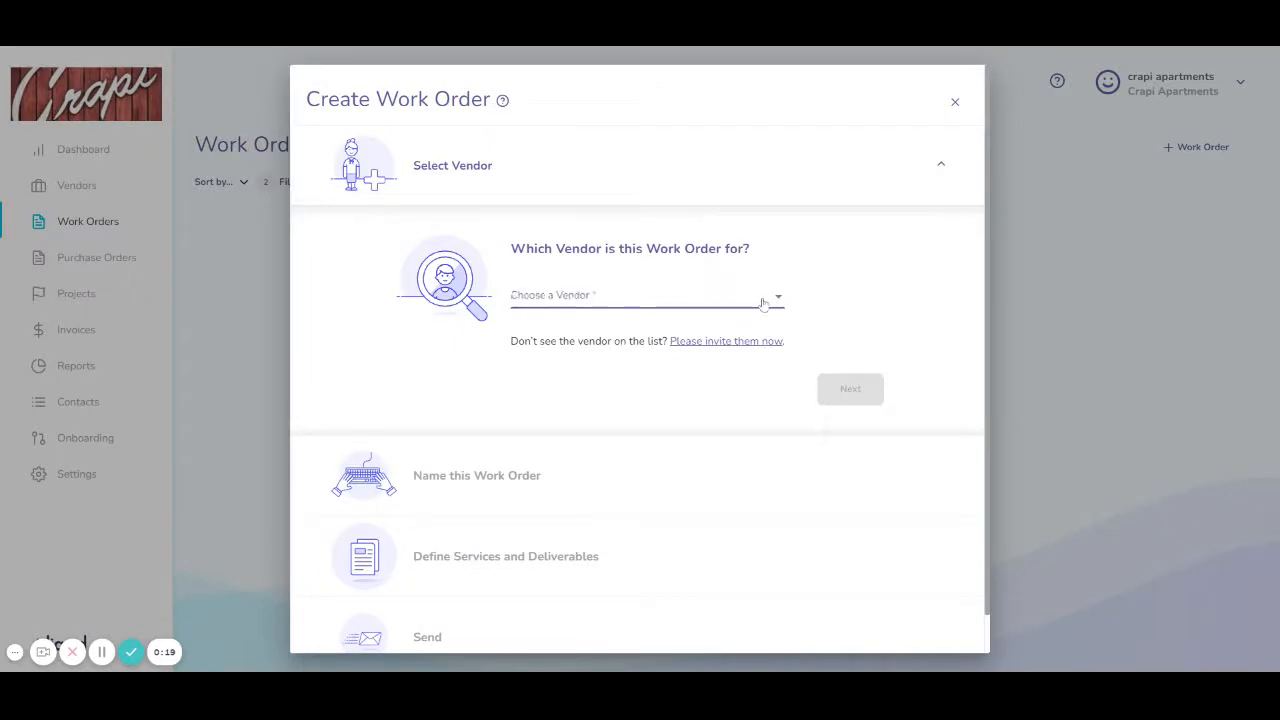
left_click(819, 285)
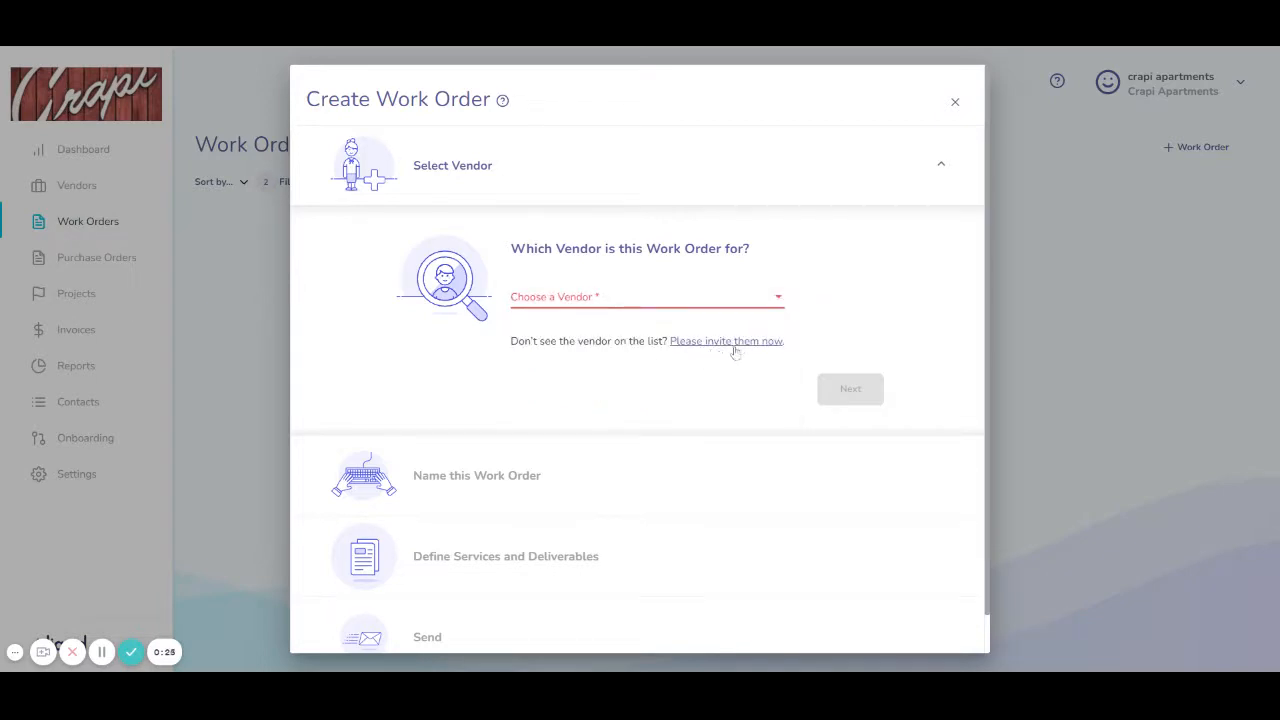
left_click(778, 298)
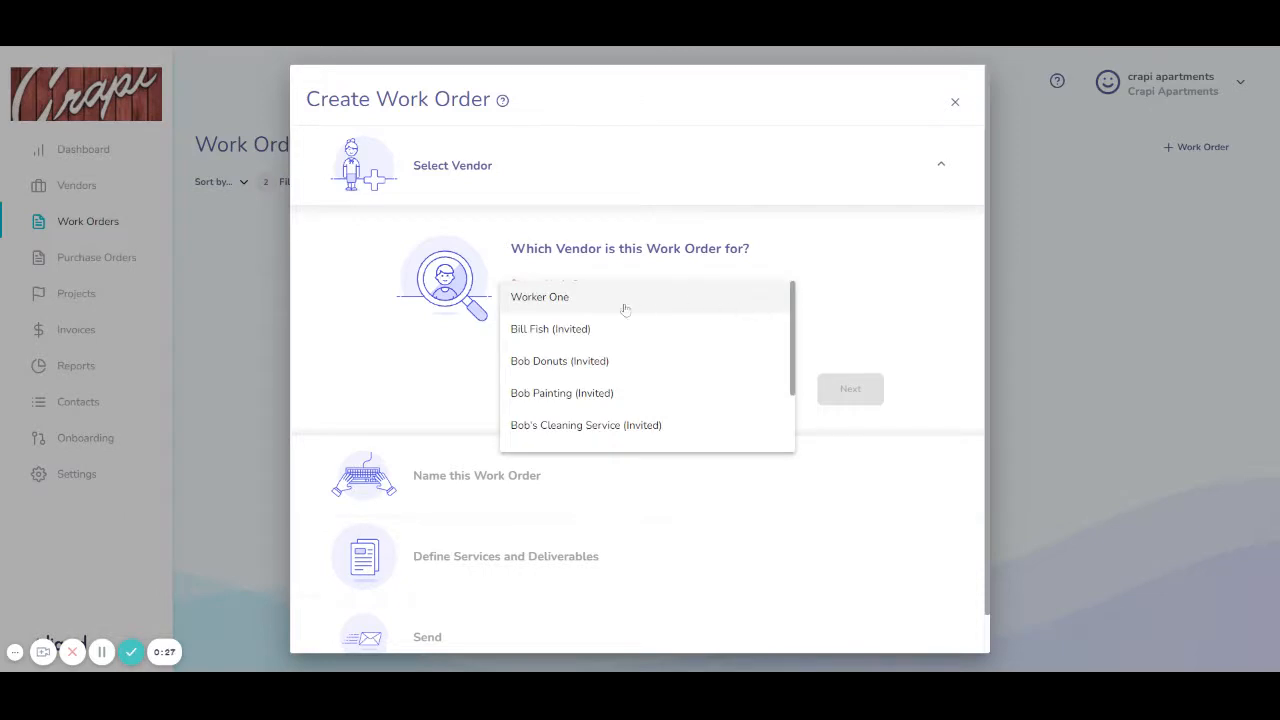
left_click(564, 300)
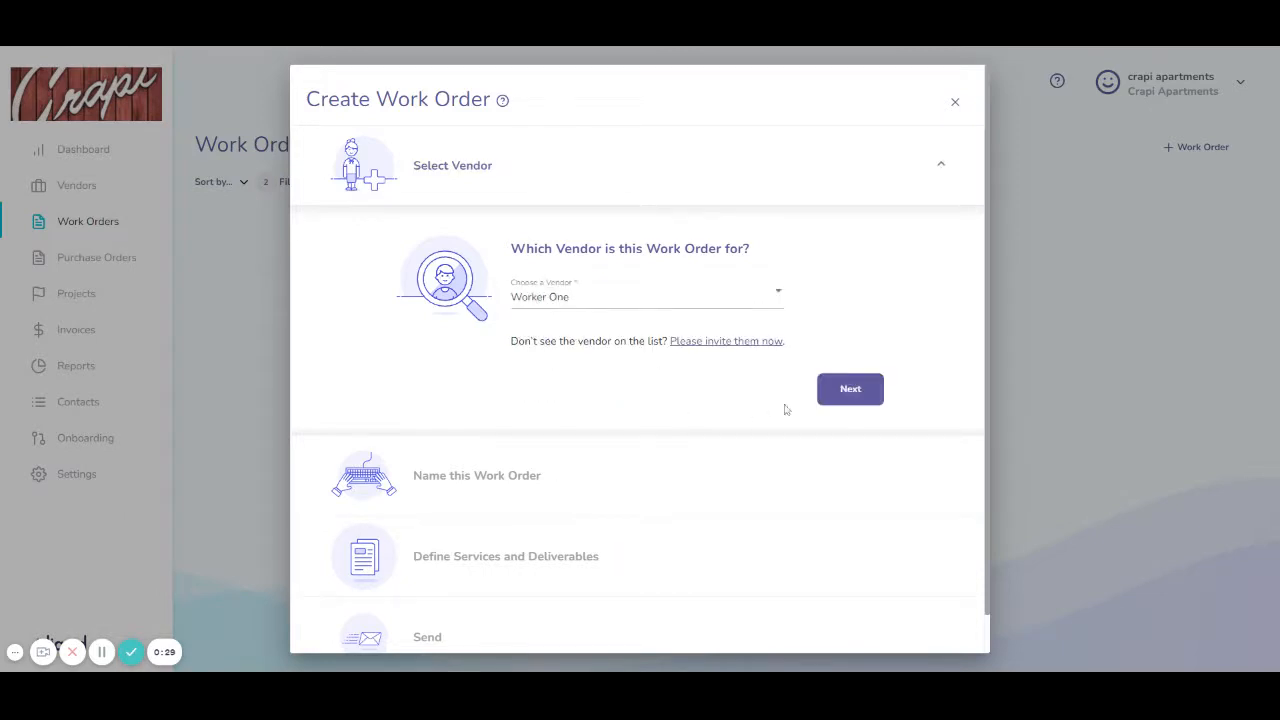
left_click(836, 400)
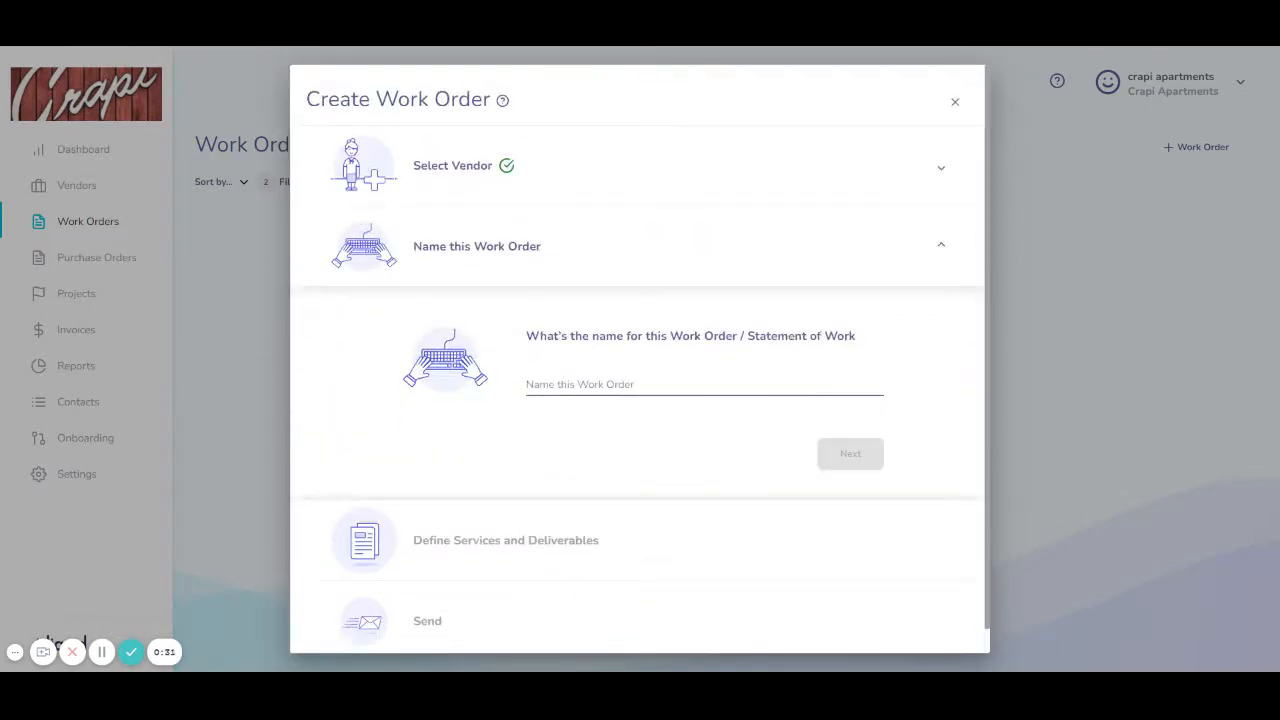
Step: Enter 'New website for company' as the work order's name
type("Web")
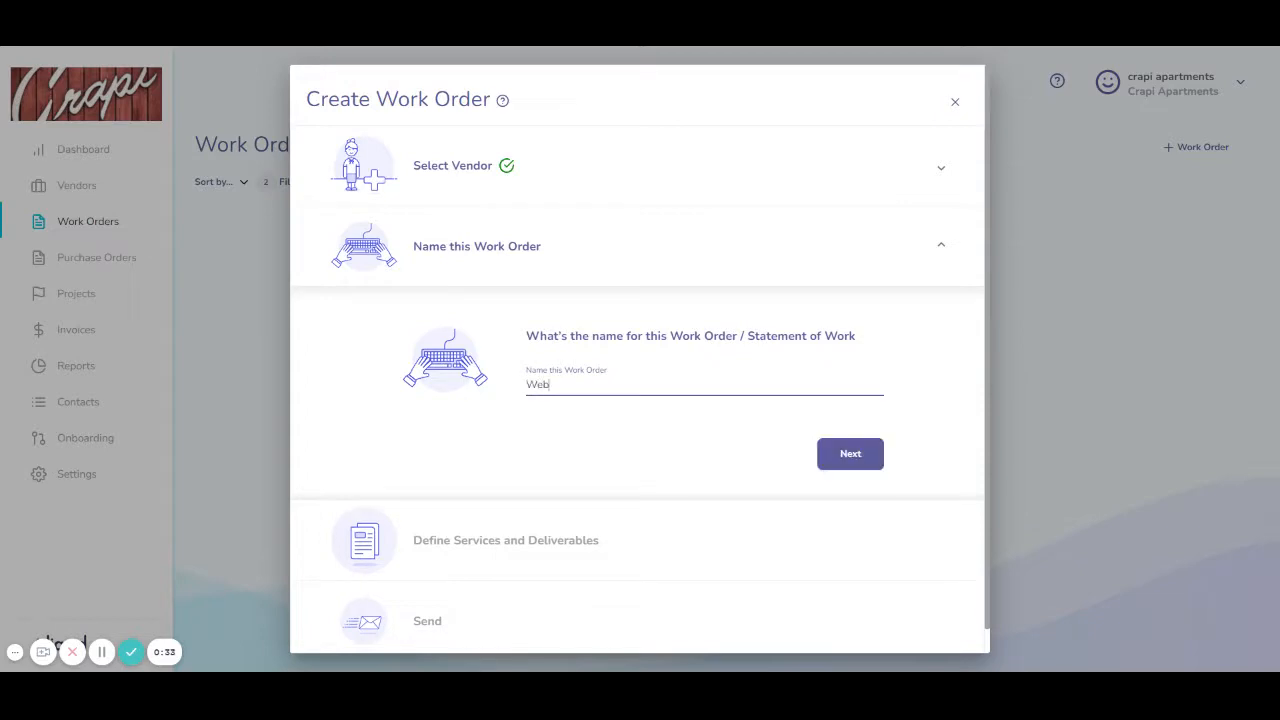
key("BackSpace")
key("BackSpace")
key("BackSpace")
type("New website for company")
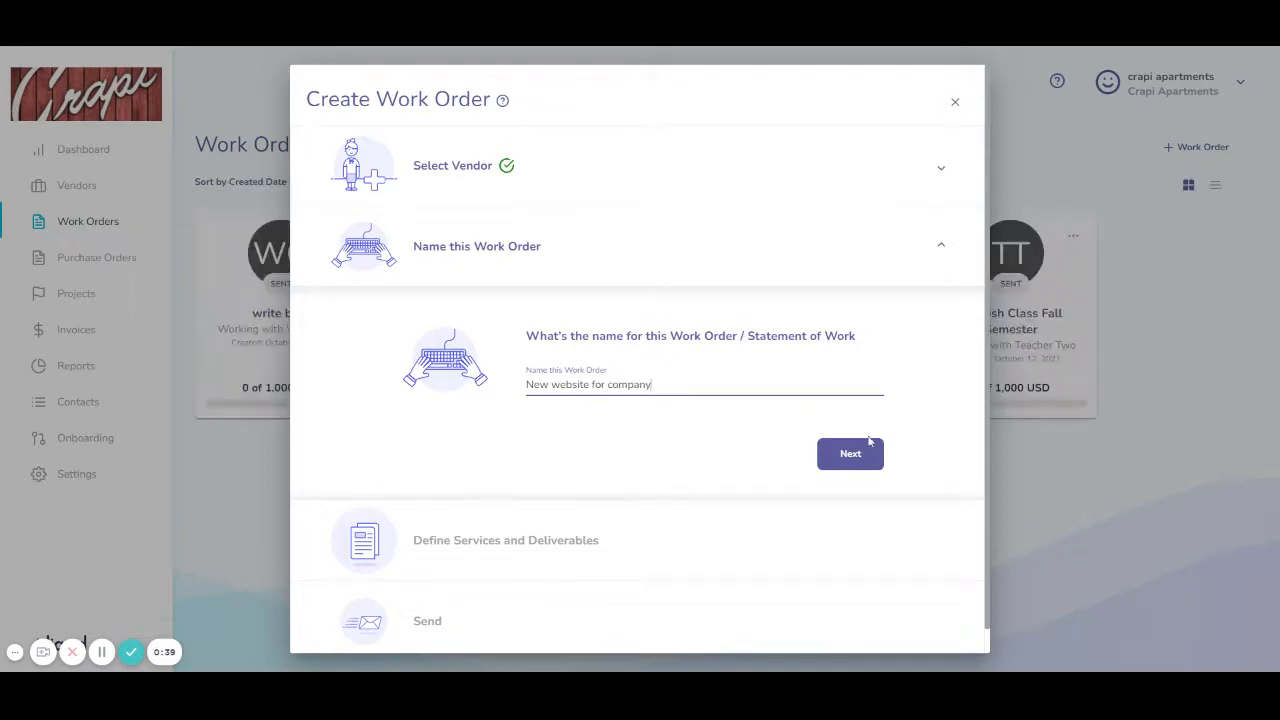
Step: Describe the first deliverable as 'Design and implement new marketing website for company'
left_click(858, 455)
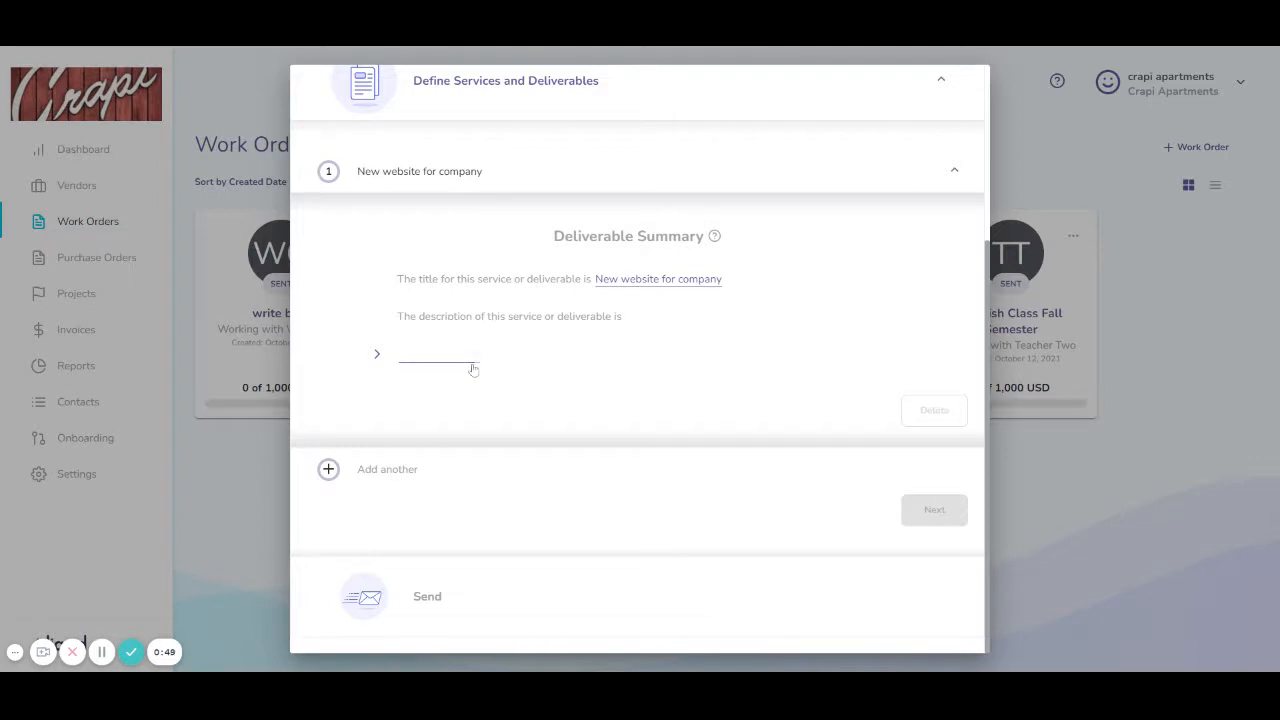
type("Des")
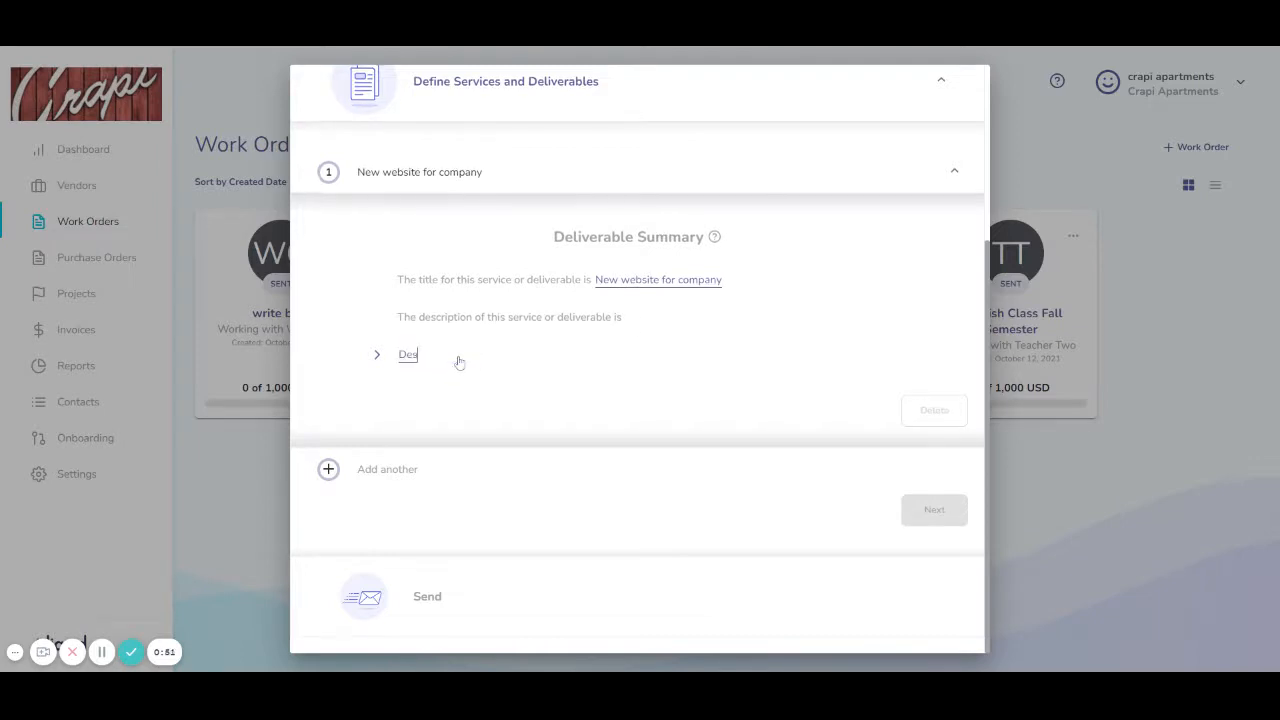
type("ign and impele")
key("BackSpace")
type("lement new website for company")
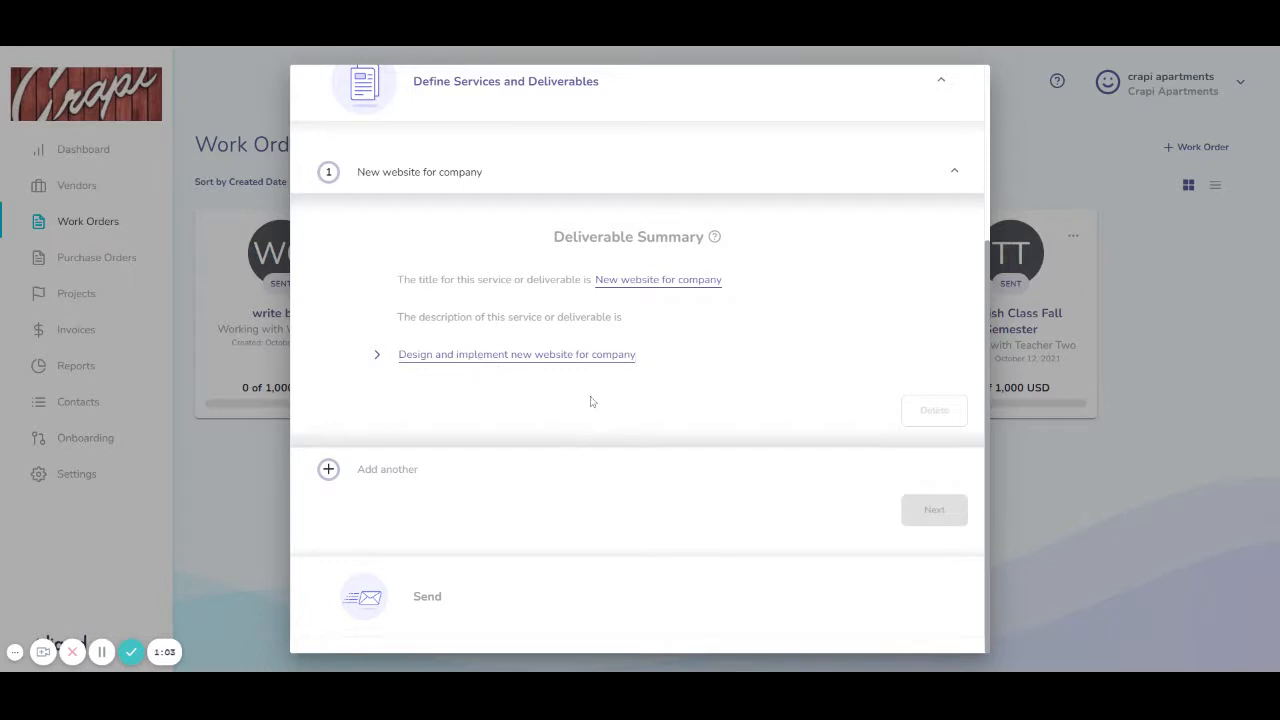
left_click_drag(523, 358, 547, 360)
left_click(517, 358)
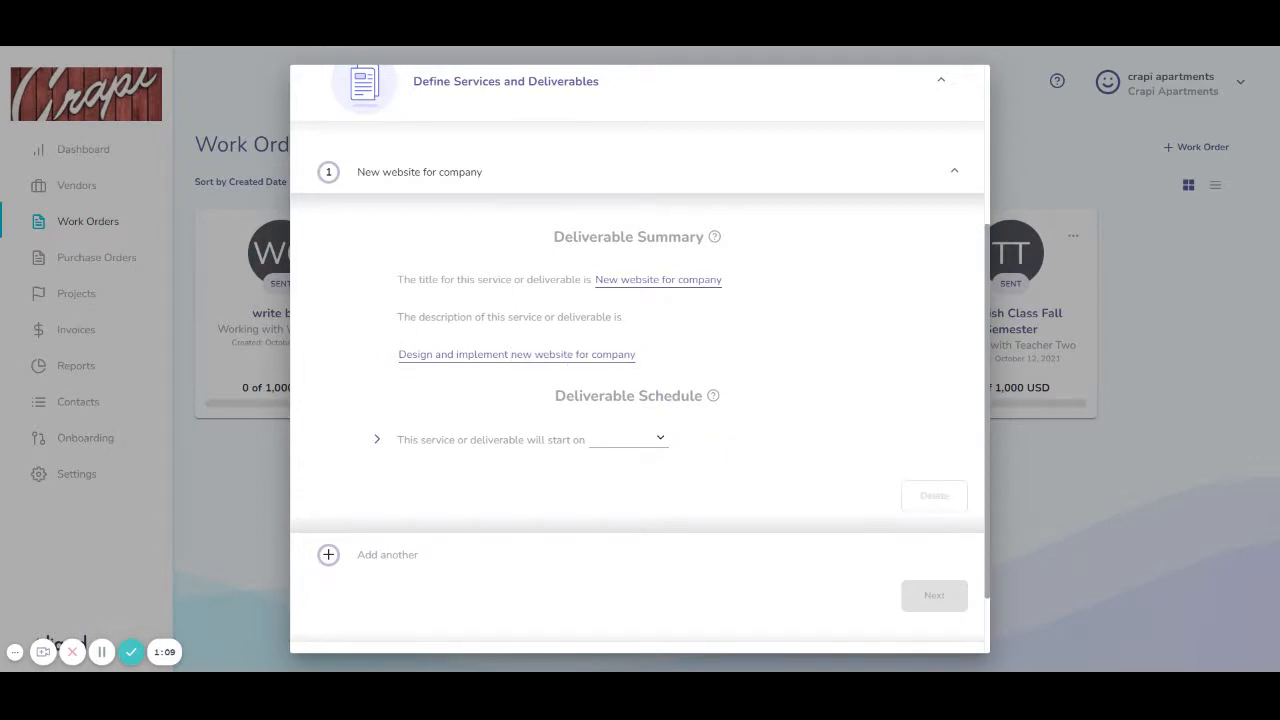
type("marketing")
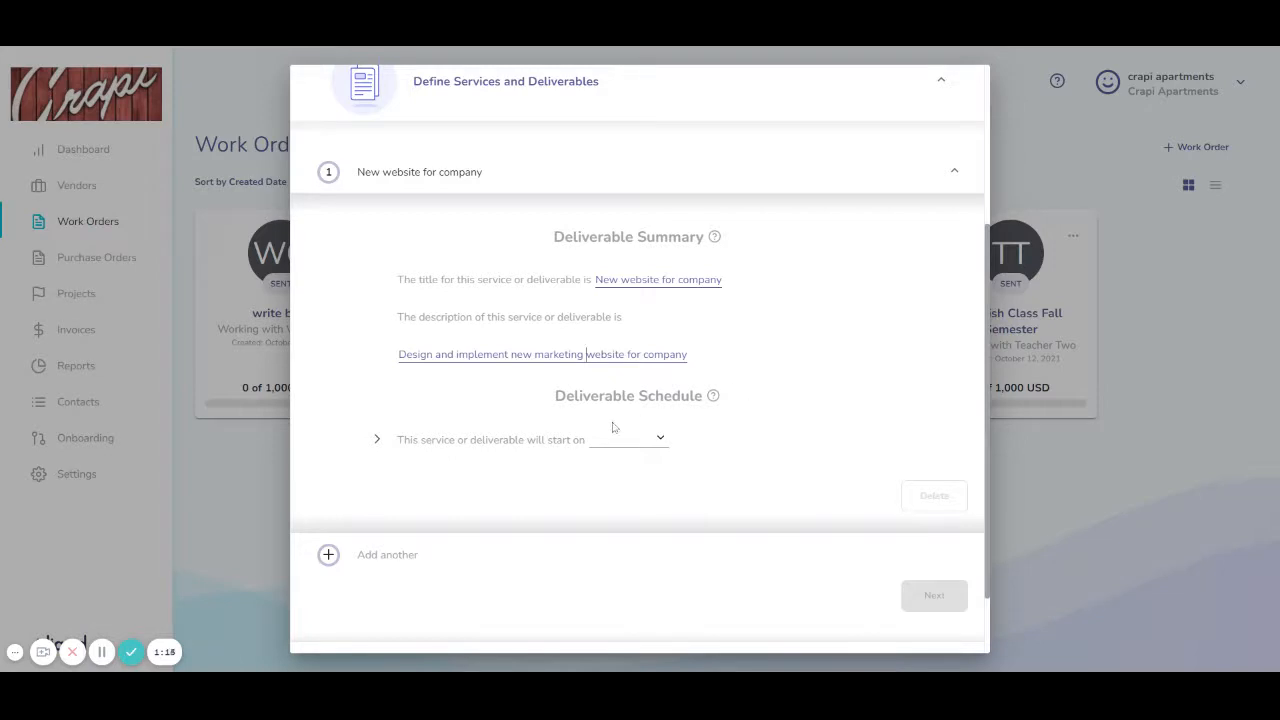
scroll(620, 428, "down", 1)
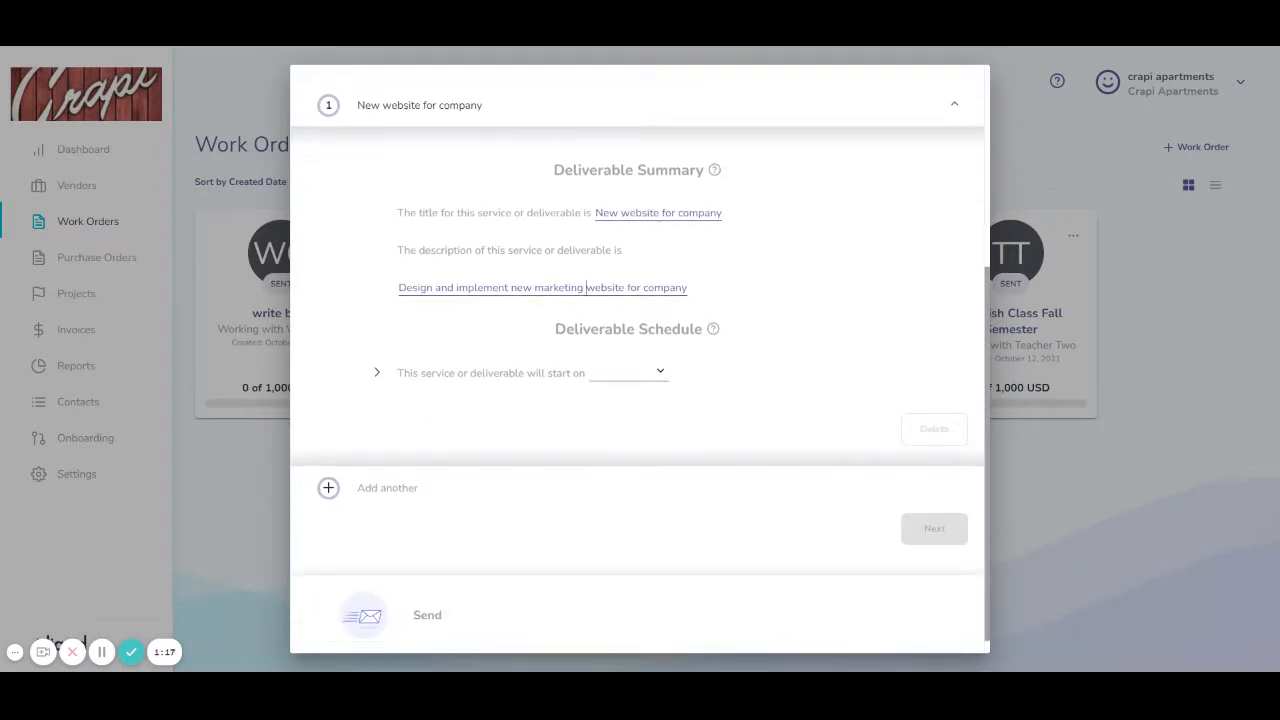
Step: Schedule the deliverable to start 10/12/2021 with a due date of 11/30/2021
left_click(658, 372)
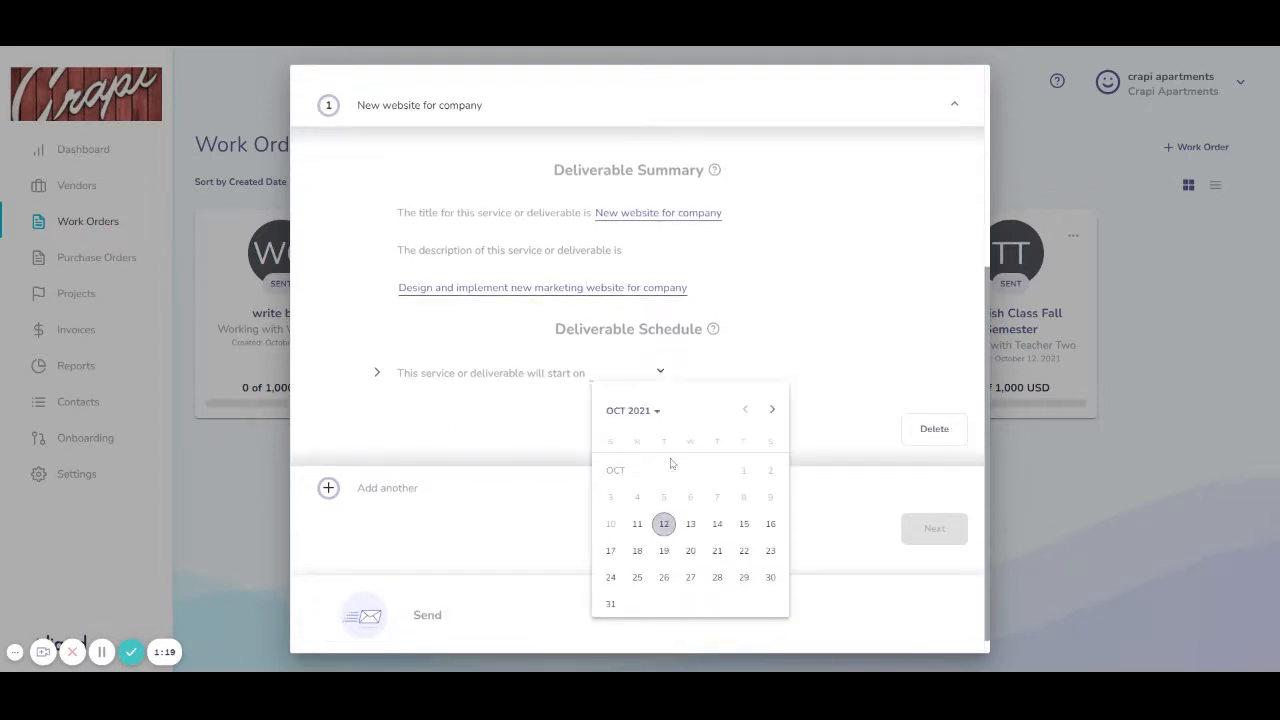
left_click(664, 524)
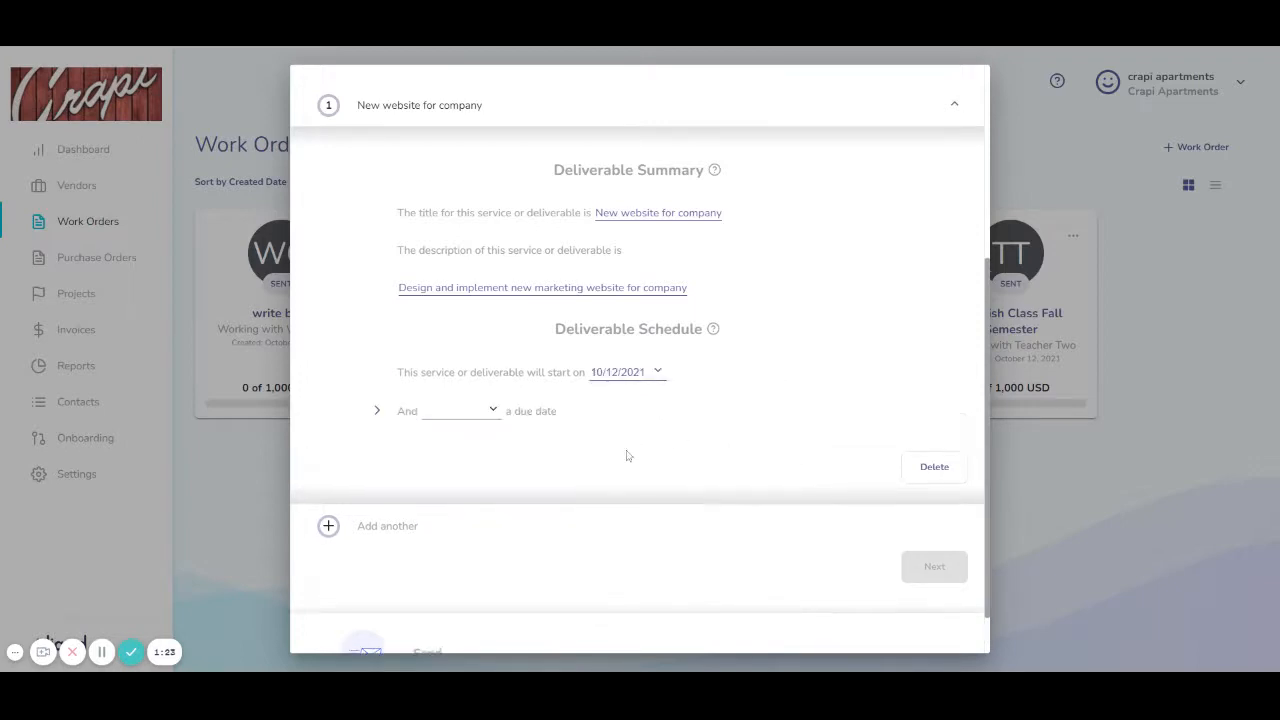
left_click(494, 413)
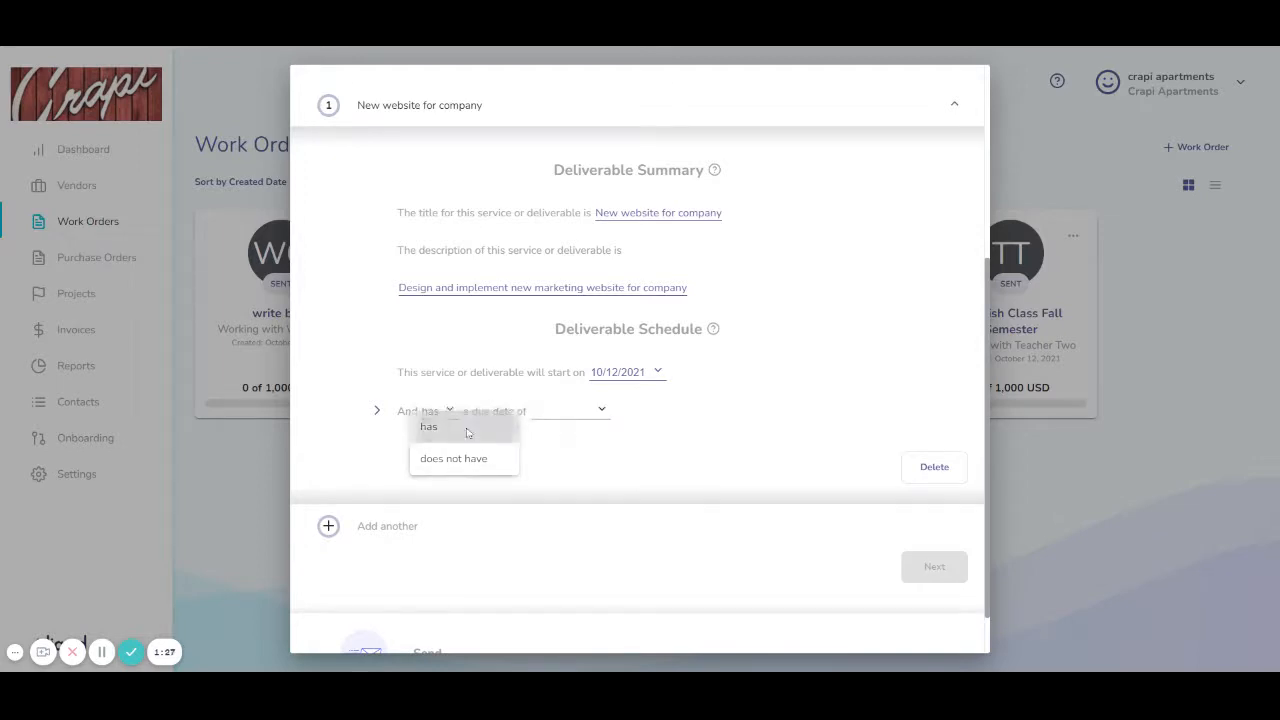
left_click(470, 428)
left_click(452, 414)
left_click(444, 457)
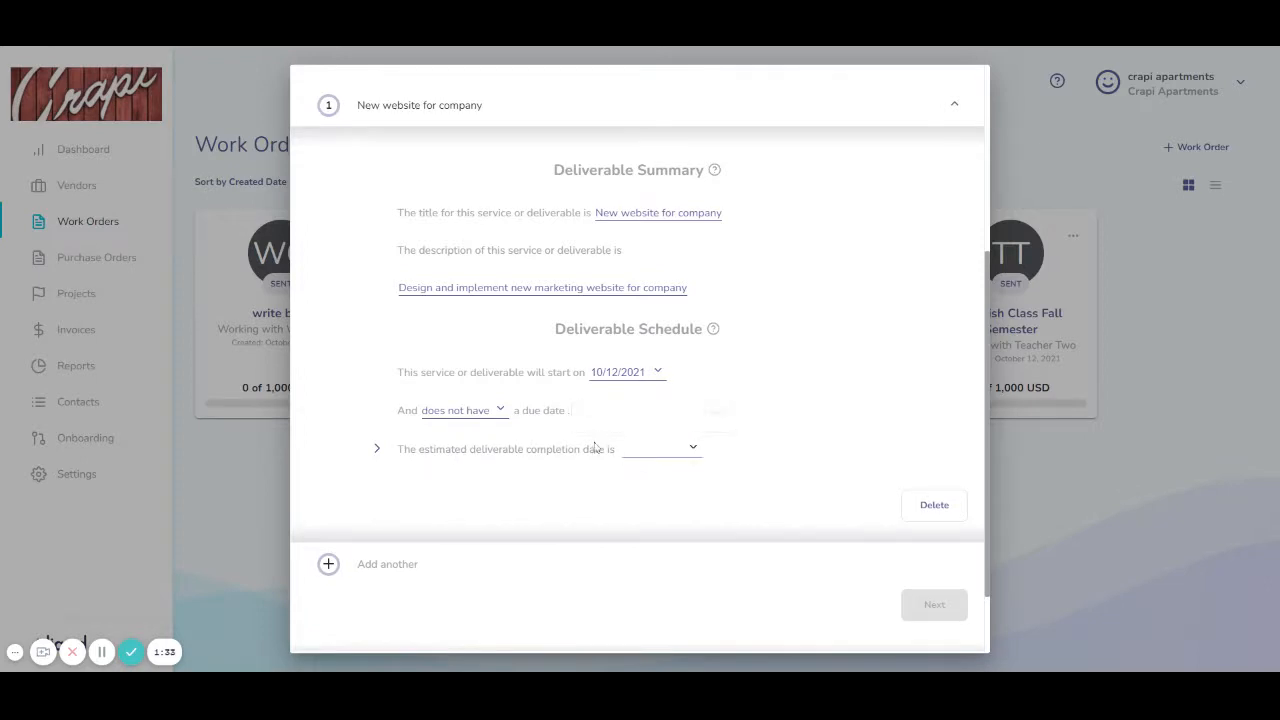
left_click(507, 417)
left_click(482, 395)
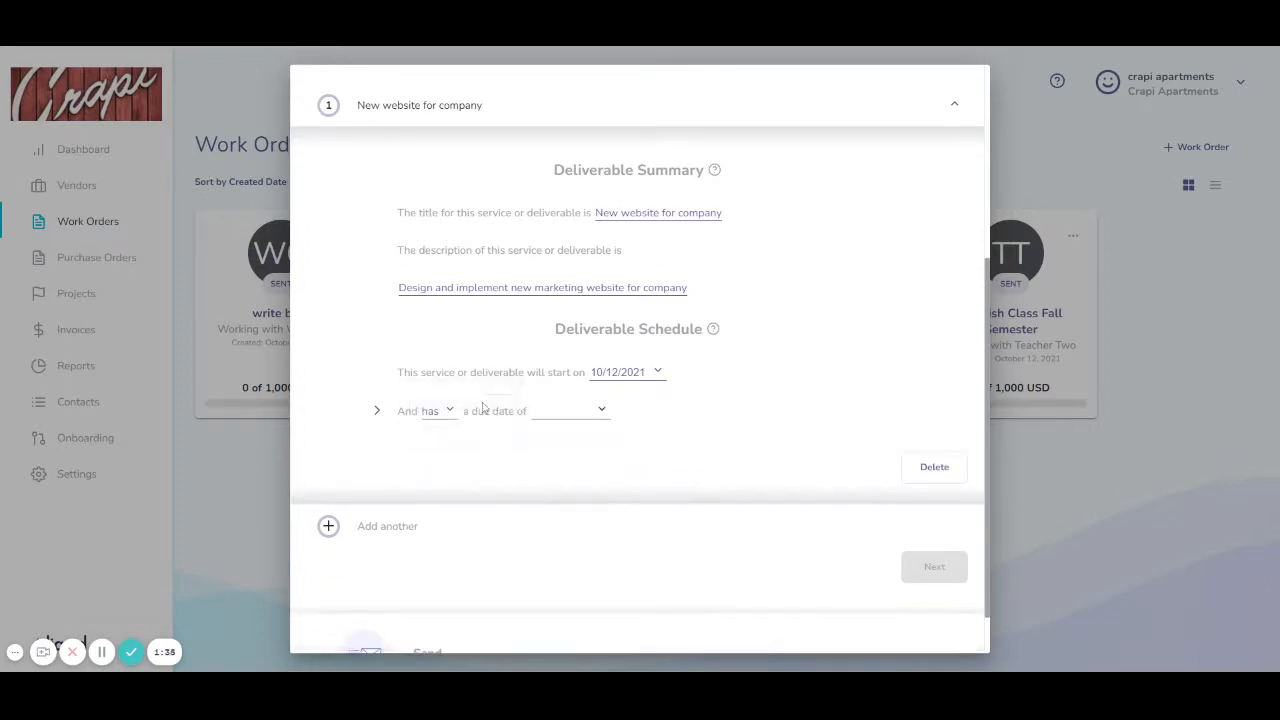
left_click(600, 411)
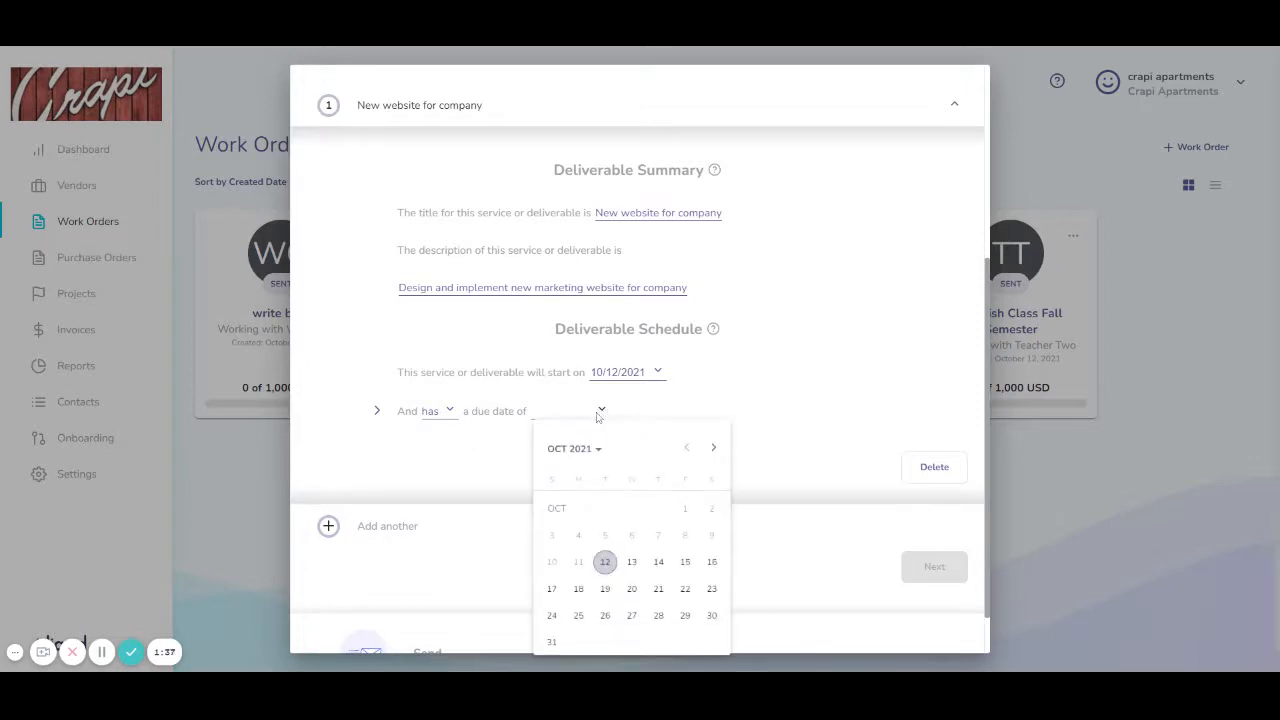
left_click(713, 447)
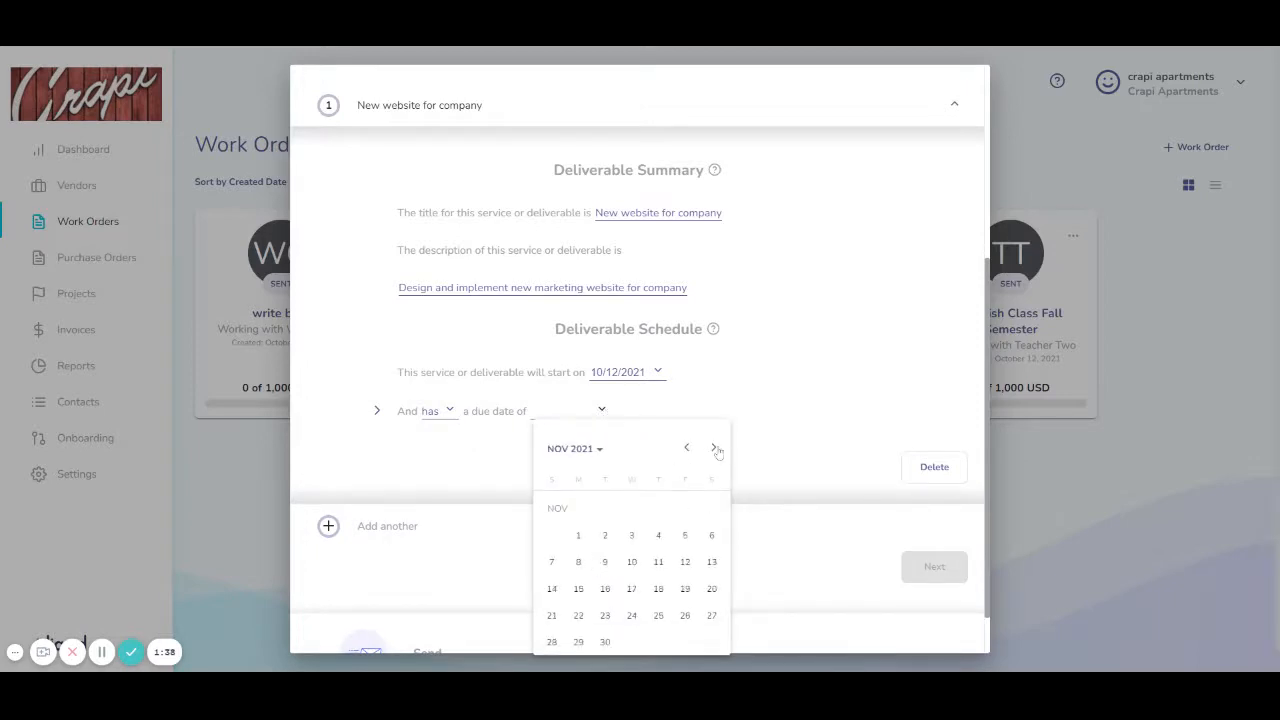
left_click(605, 641)
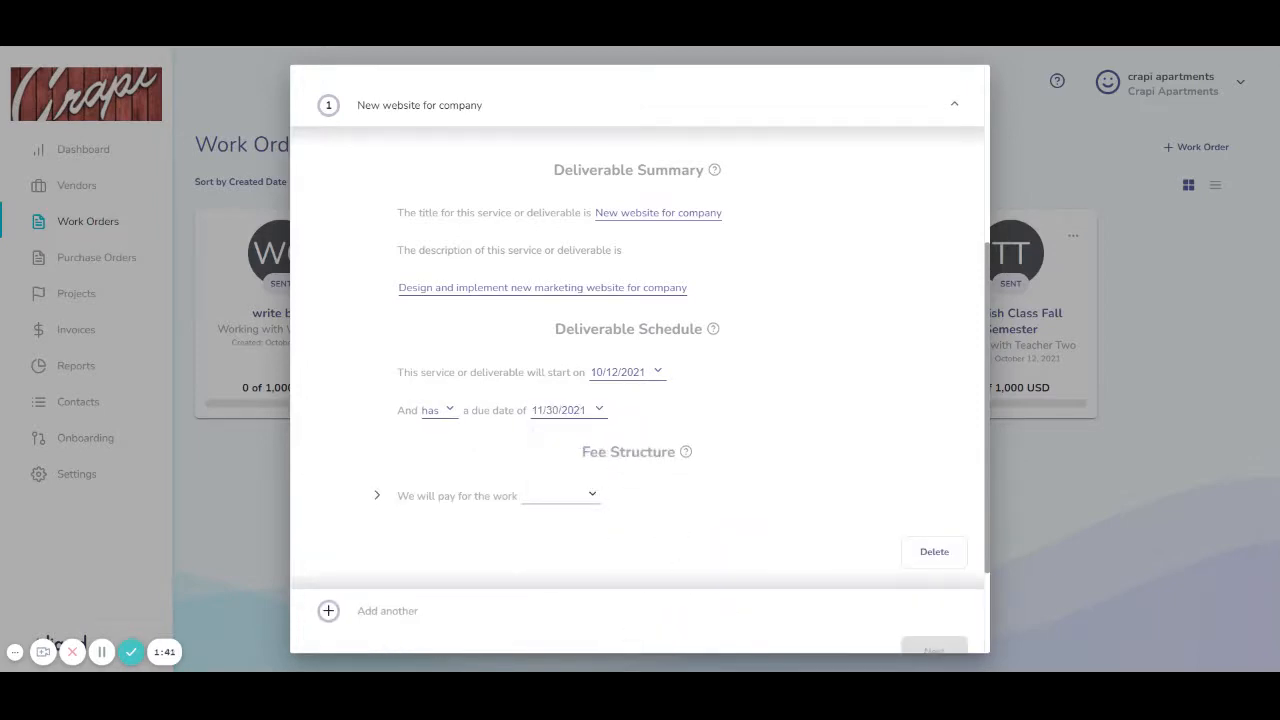
scroll(580, 503, "down", 1)
Step: Make the deliverable's fee type 'at an hourly rate of', in USD per hour
left_click(594, 430)
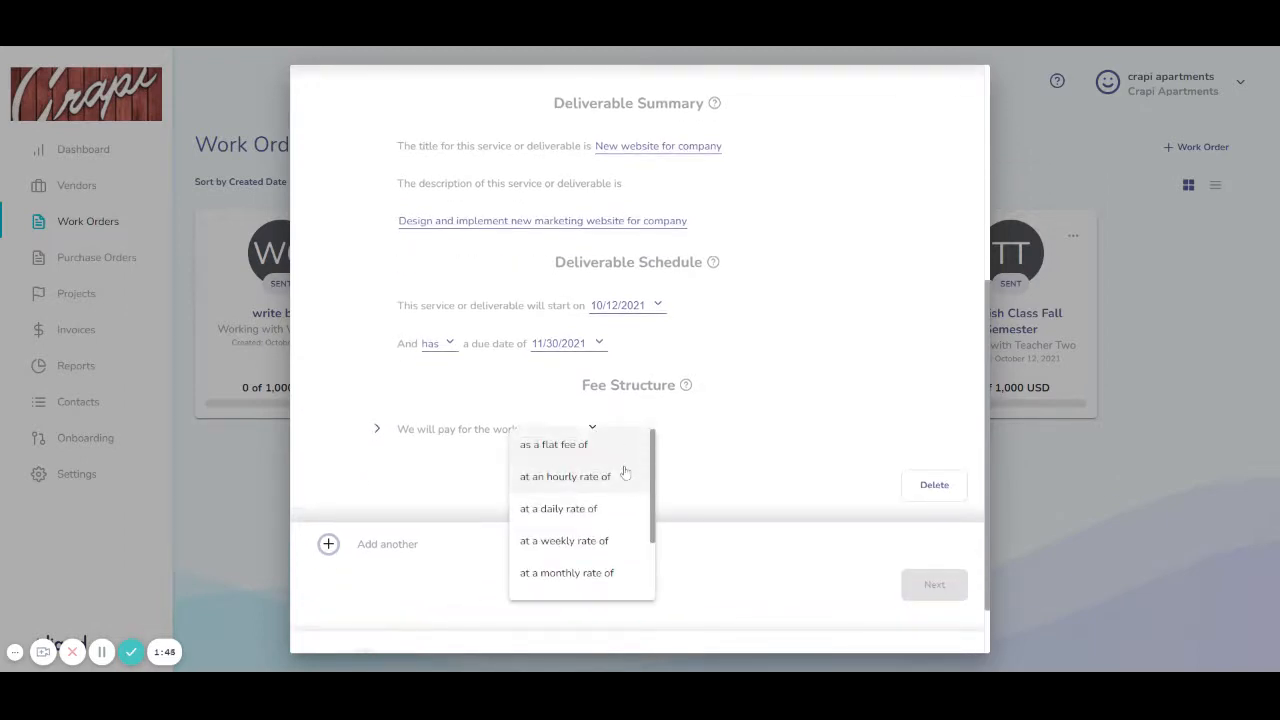
scroll(615, 538, "down", 3)
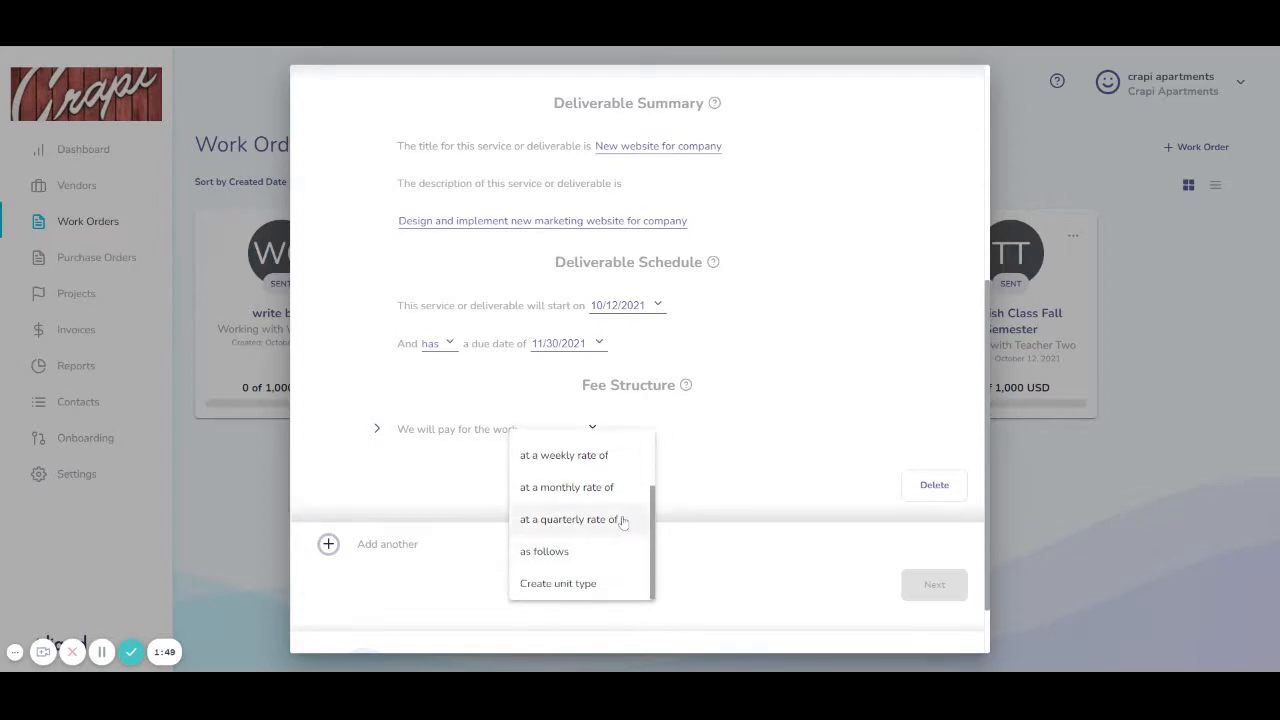
left_click(597, 584)
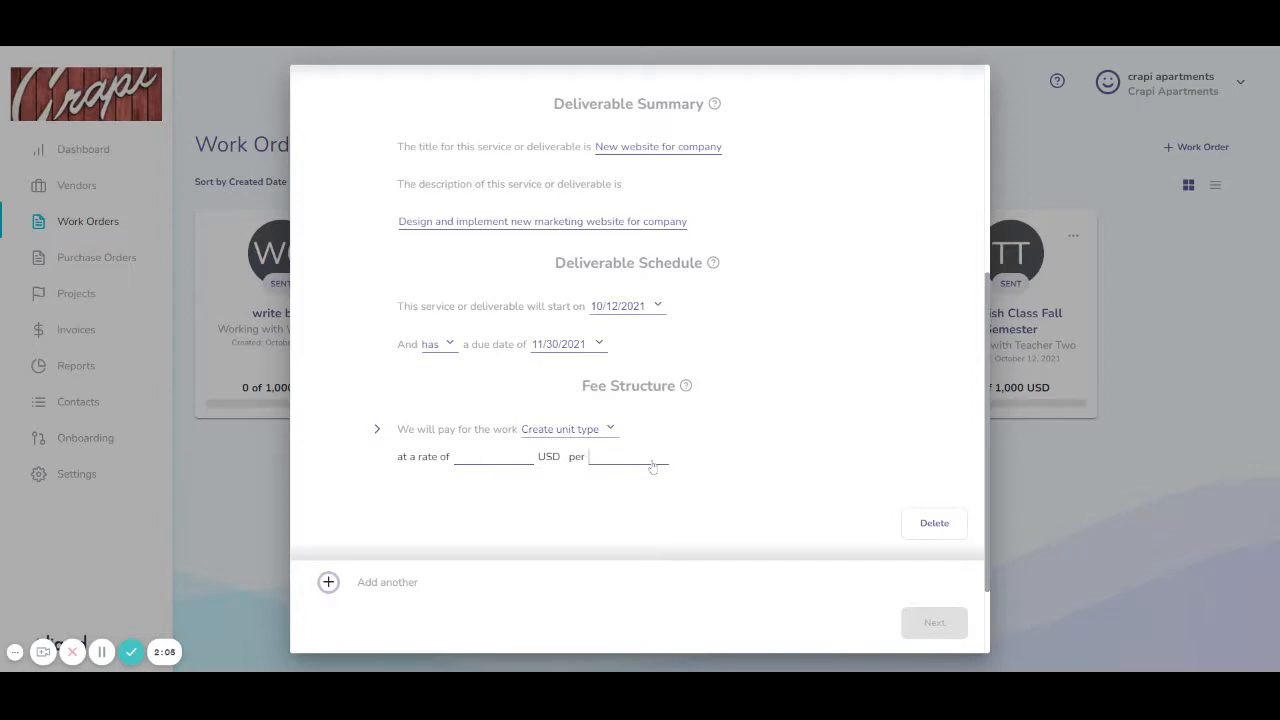
left_click(595, 430)
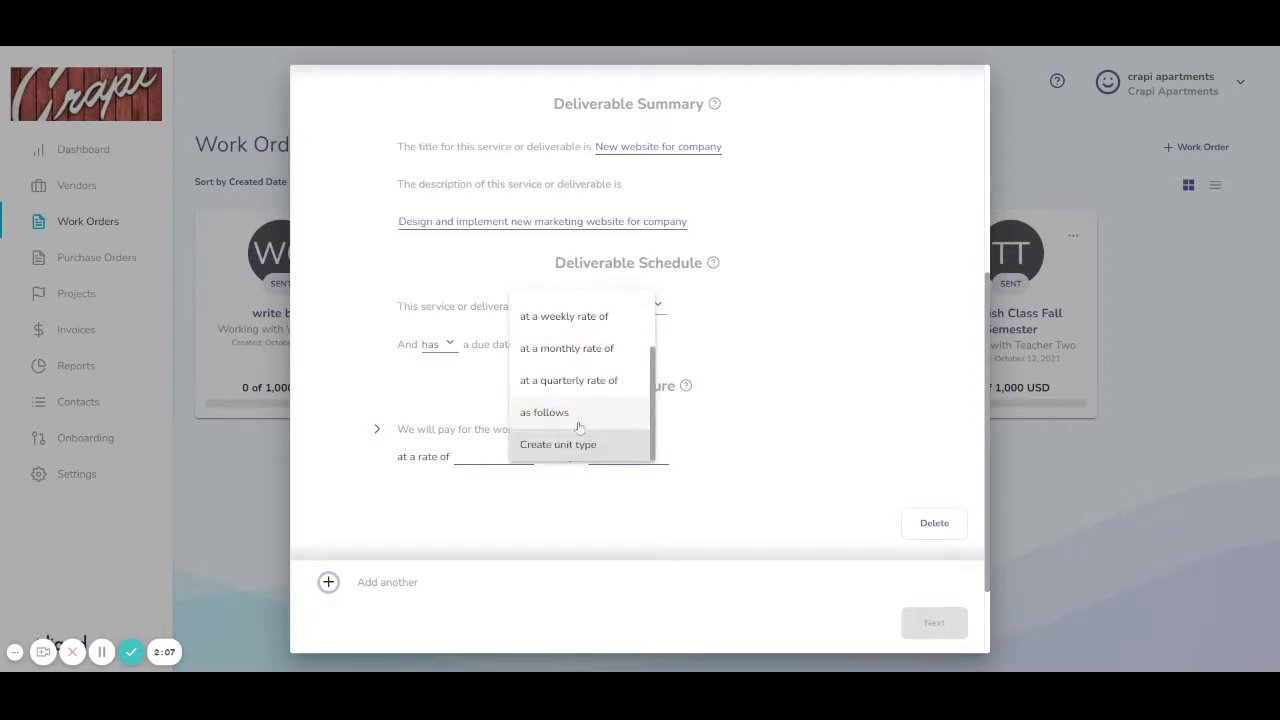
scroll(587, 425, "up", 3)
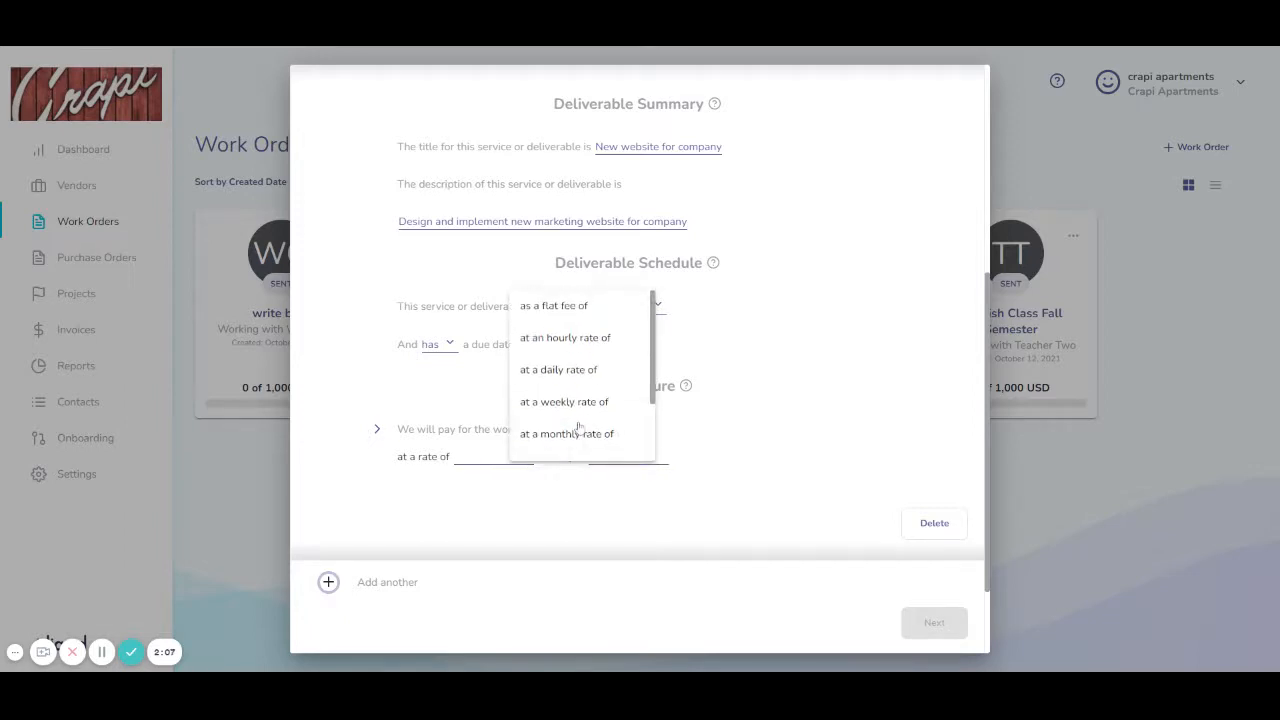
left_click(597, 342)
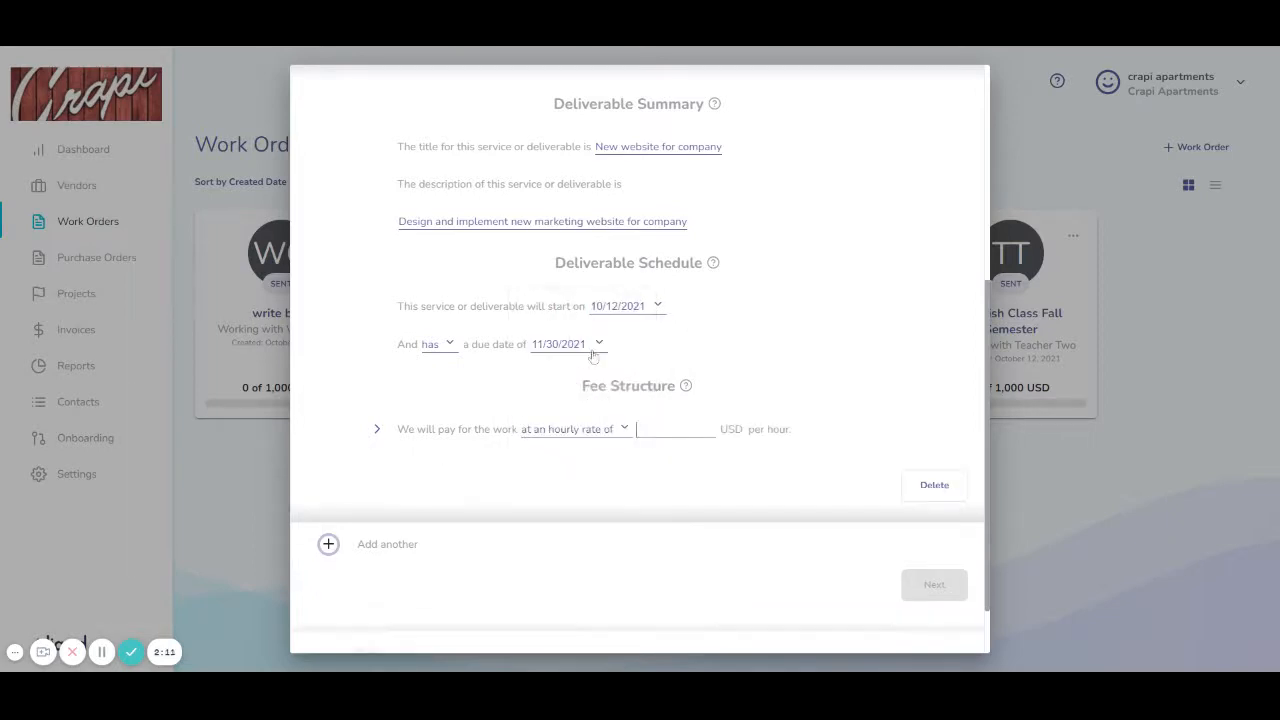
Step: Set the fee to 100 USD per hour with a 160-hour maximum cap
left_click(686, 434)
type("100")
key("Return")
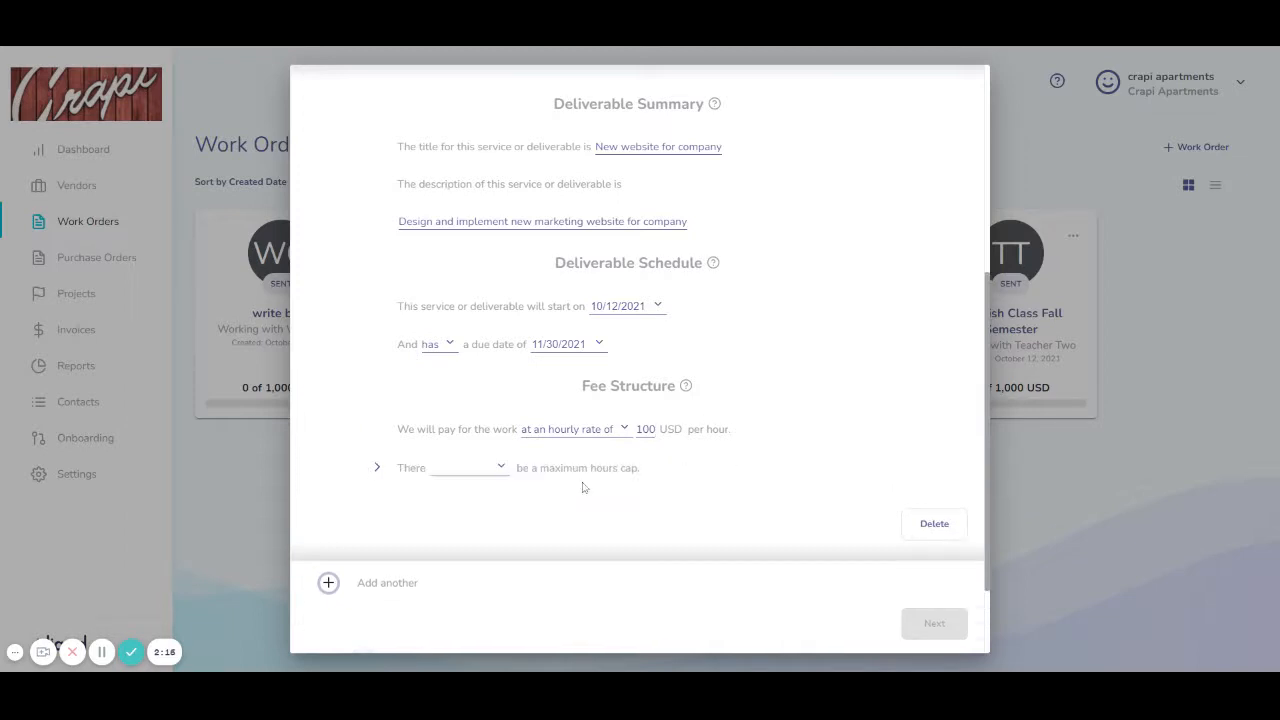
left_click(505, 469)
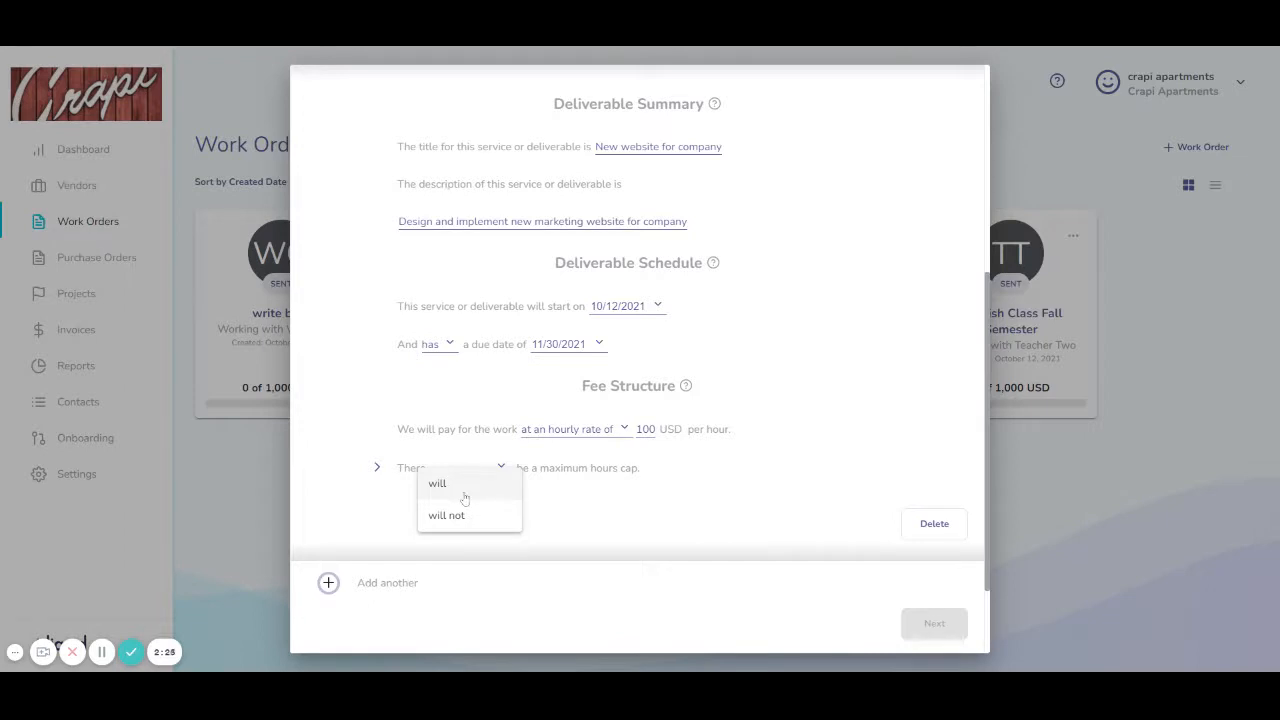
left_click(464, 496)
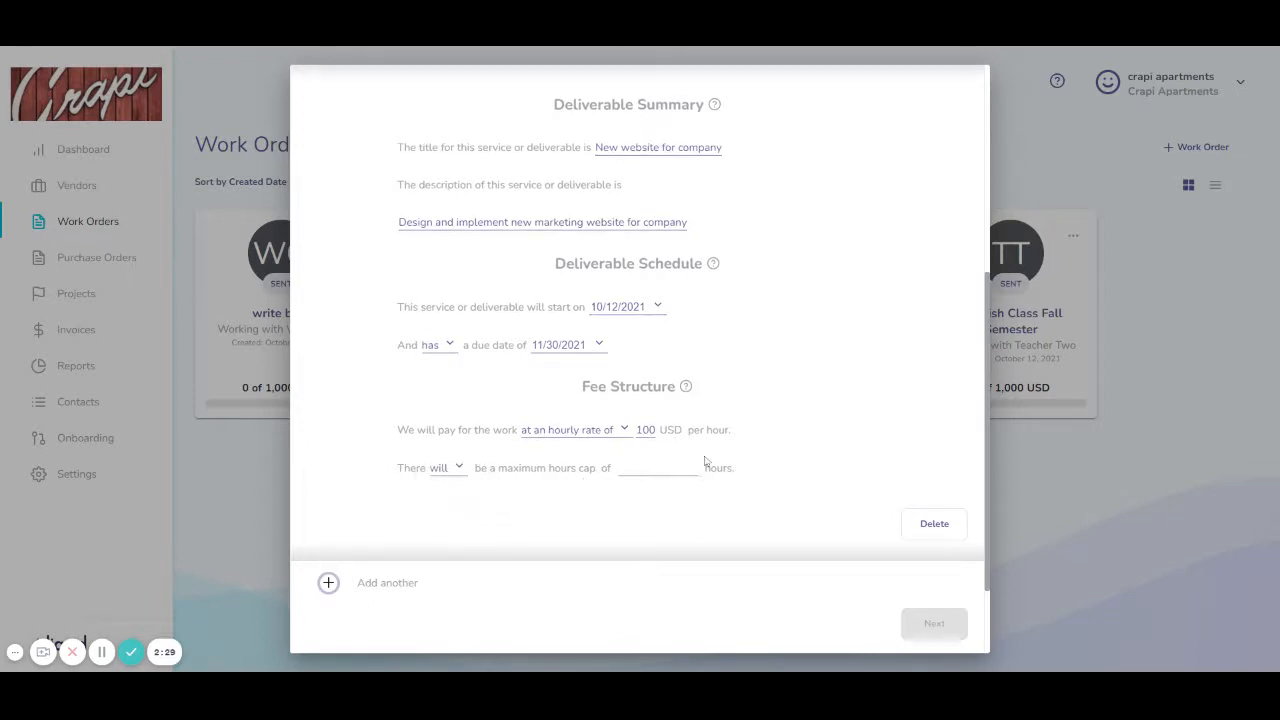
type("160")
key("Tab")
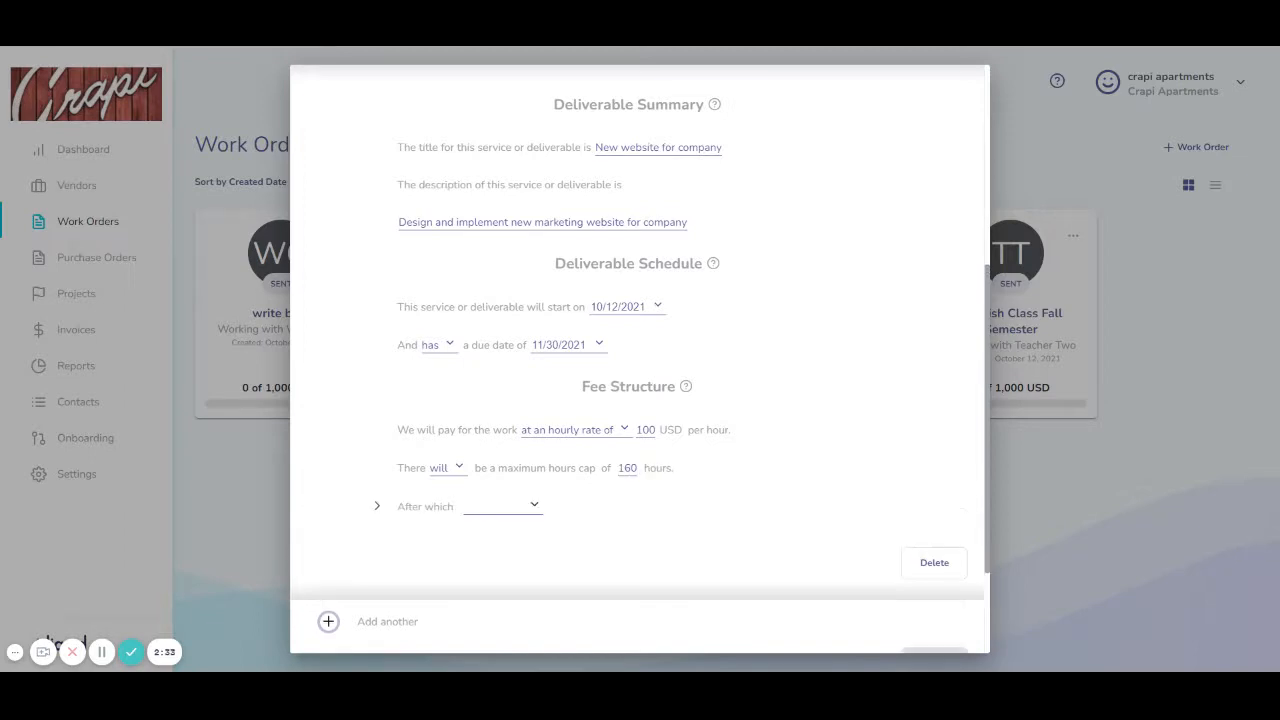
Step: Have the vendor stop all work once the 160-hour cap is reached
left_click(534, 508)
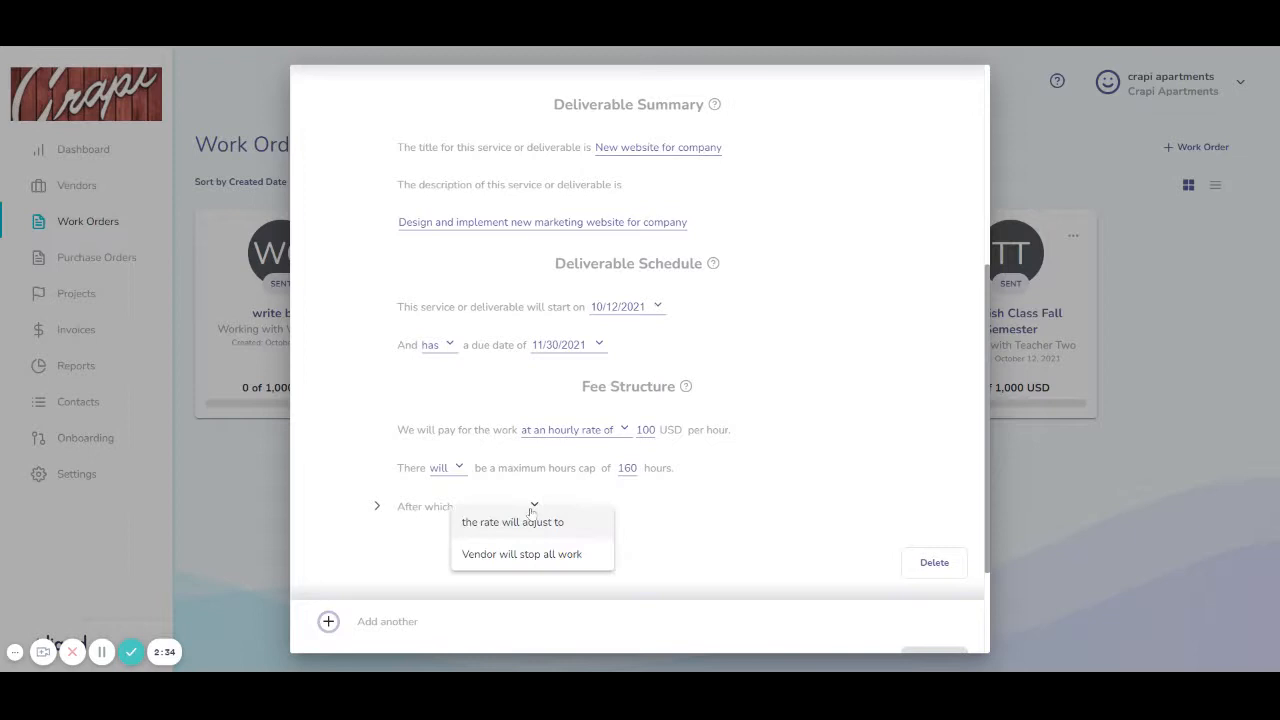
left_click(563, 555)
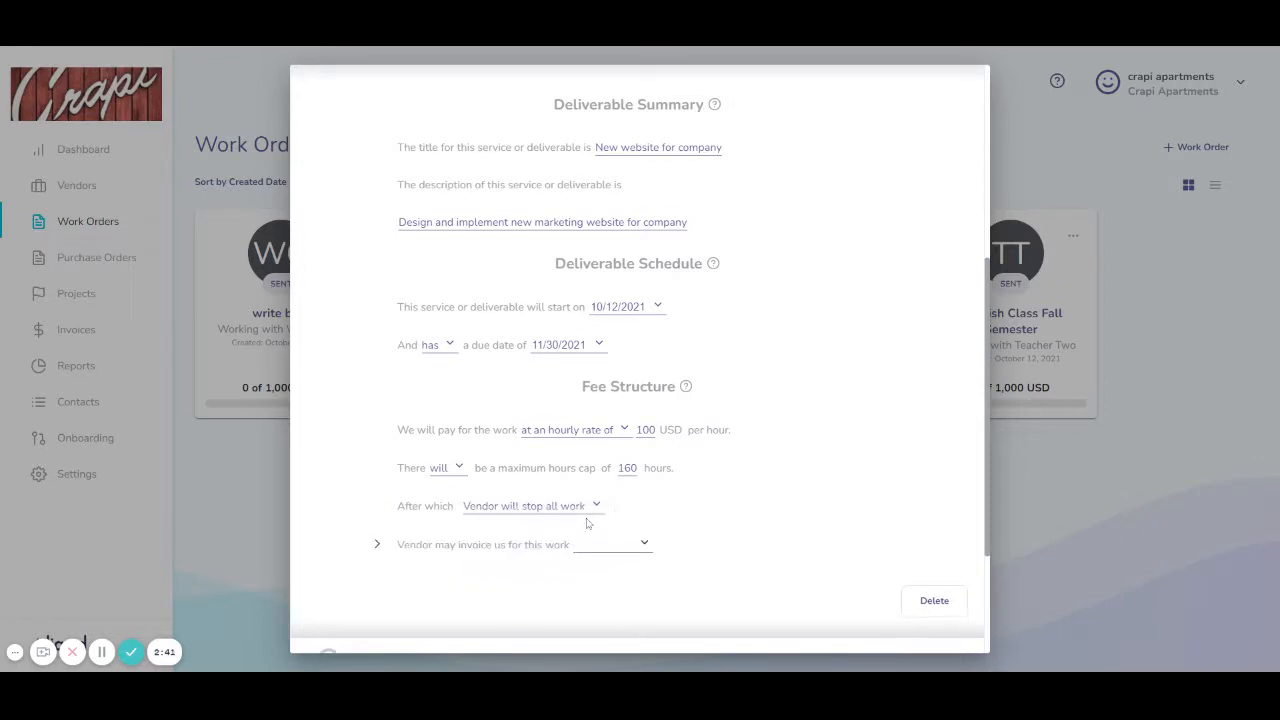
left_click(645, 544)
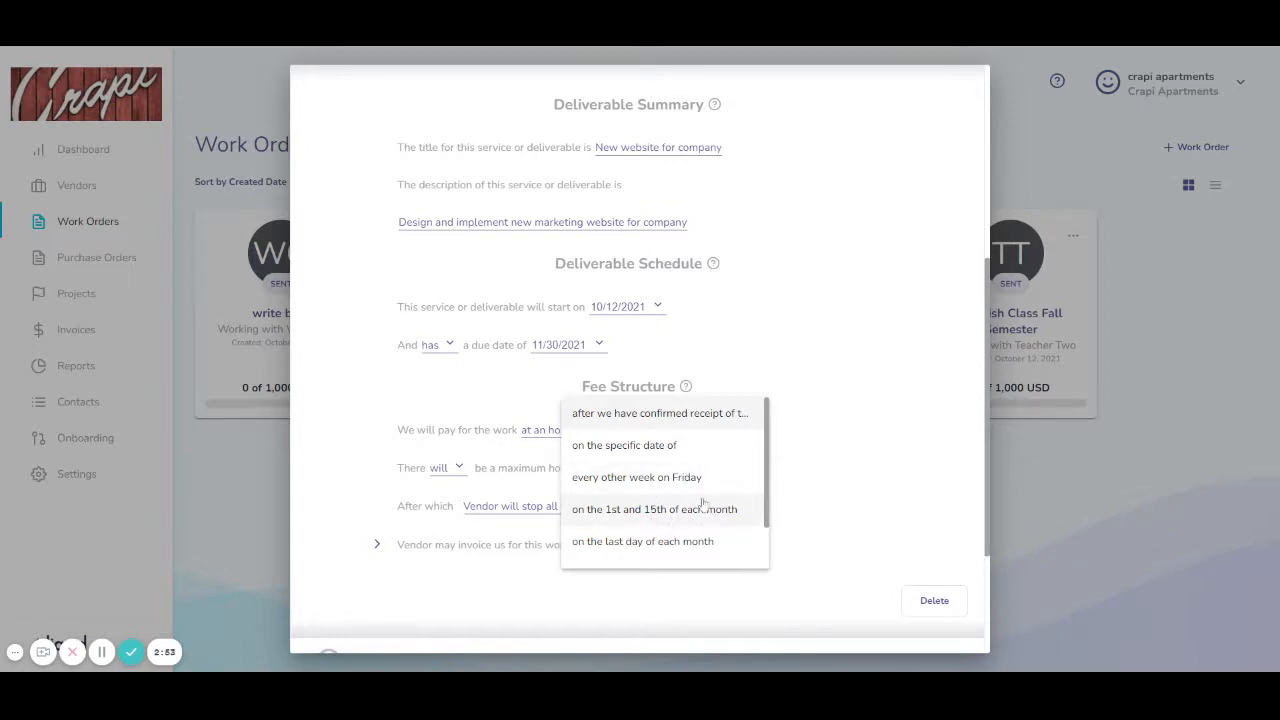
scroll(677, 534, "down", 1)
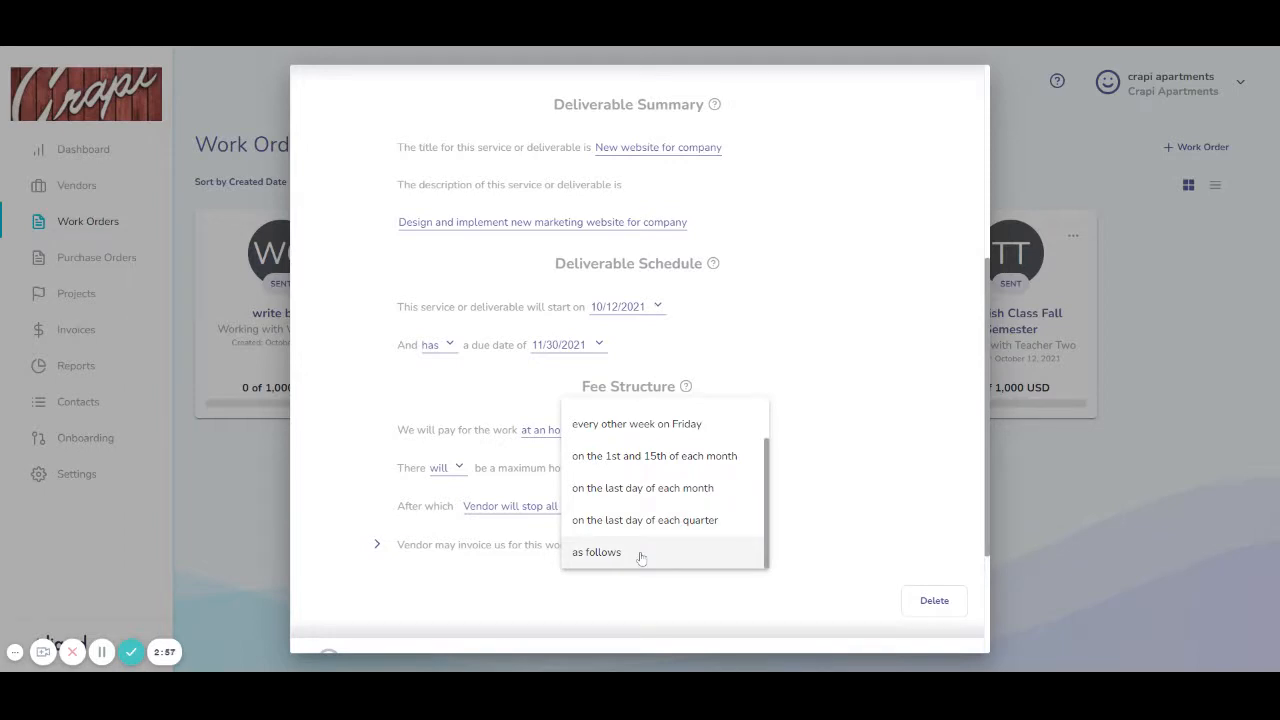
left_click(540, 553)
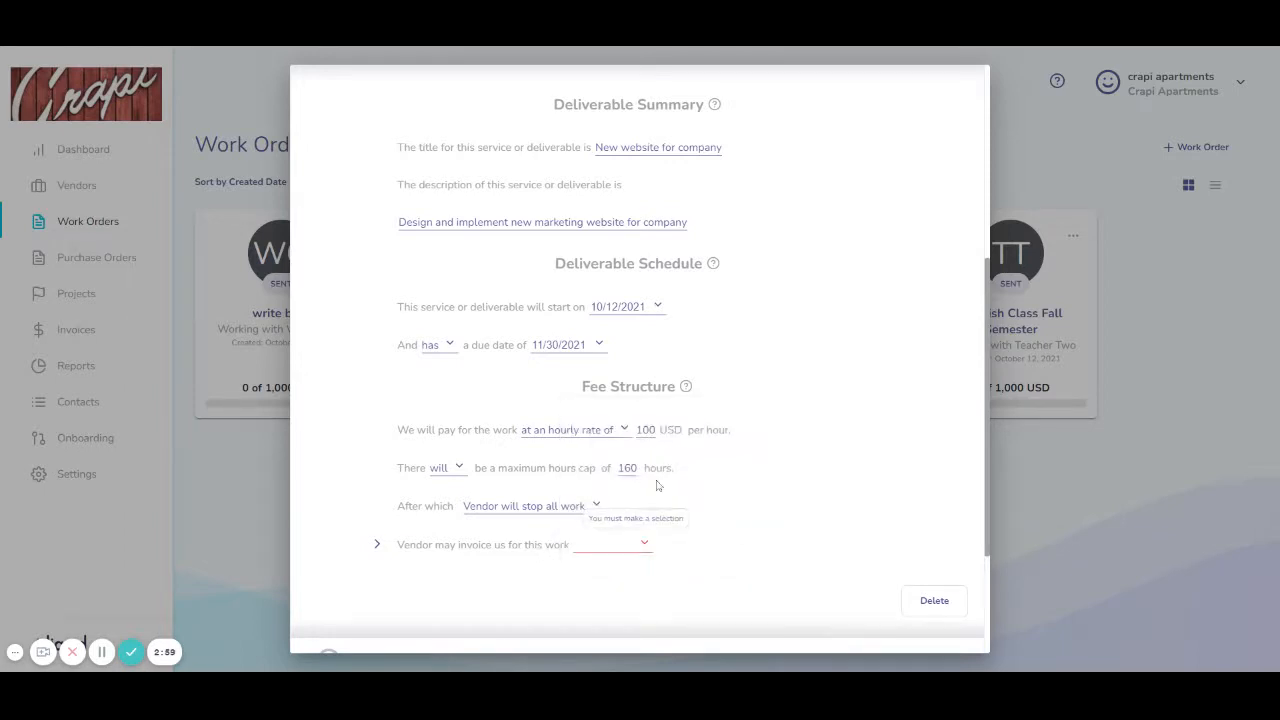
Step: Switch the fee to a custom unit type priced at 20 USD per 'blah'
left_click(617, 431)
scroll(591, 535, "down", 2)
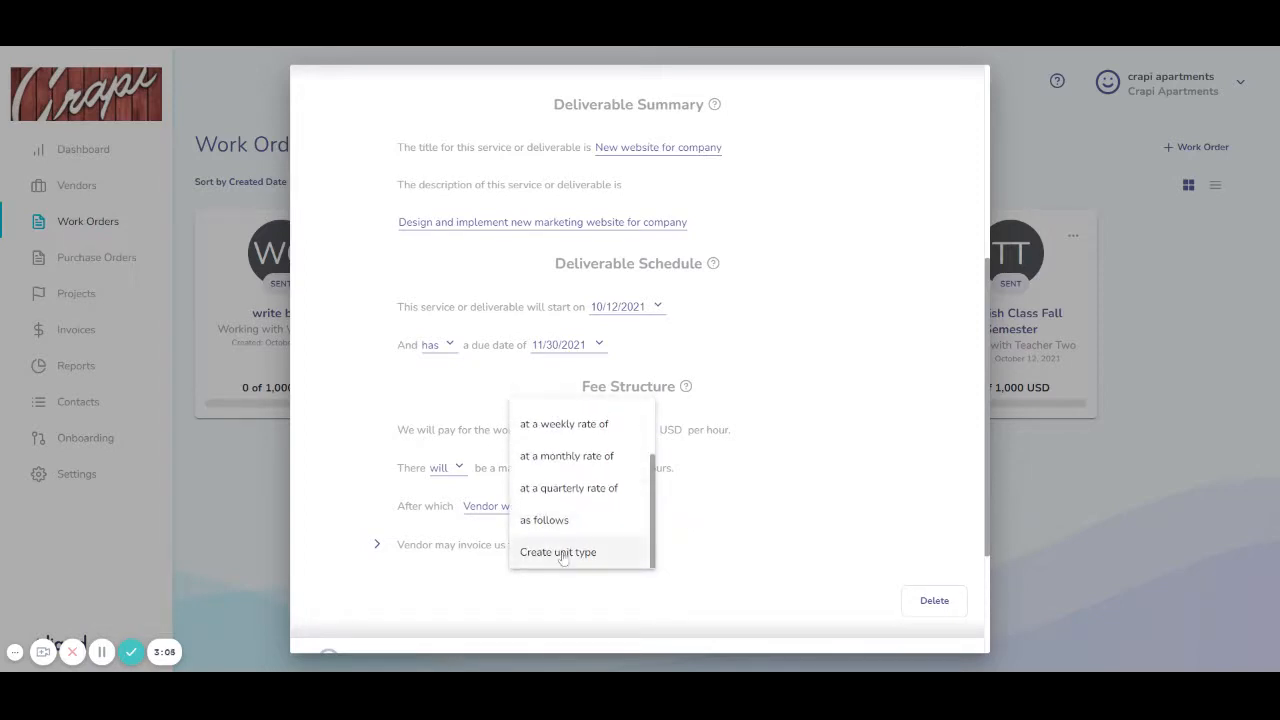
left_click(560, 553)
left_click(517, 459)
type("20")
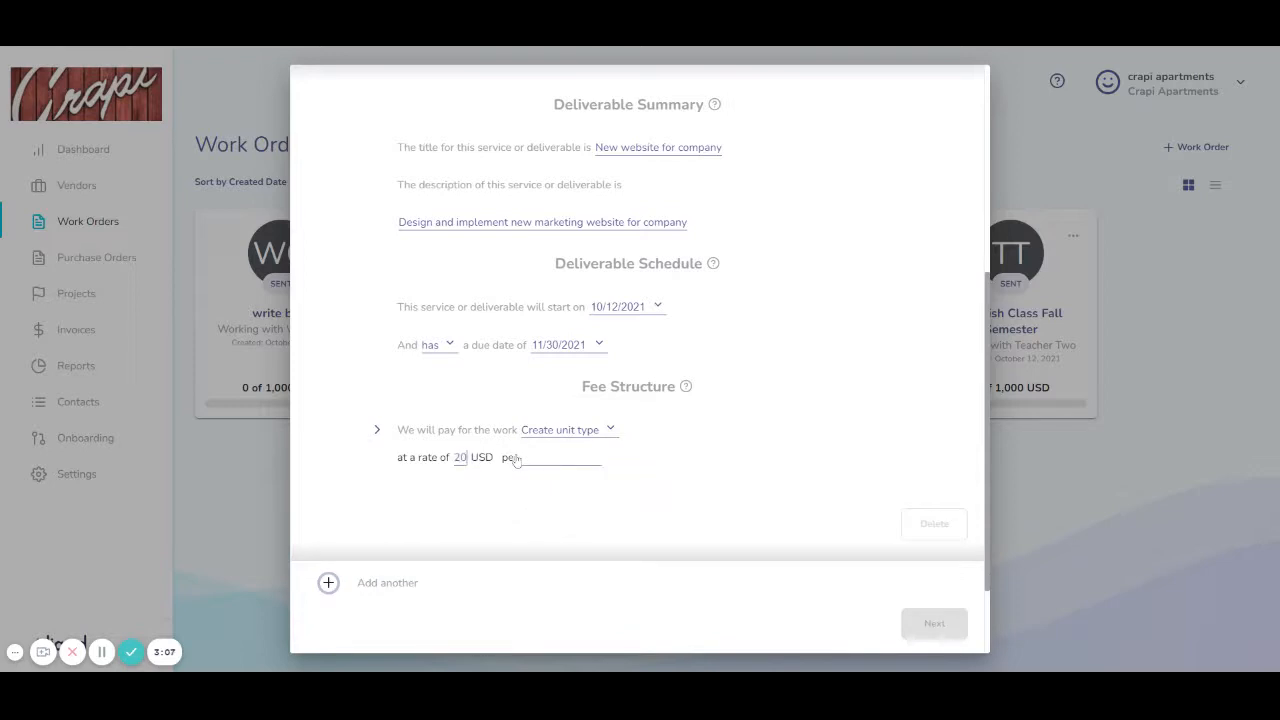
left_click(538, 465)
type("bla")
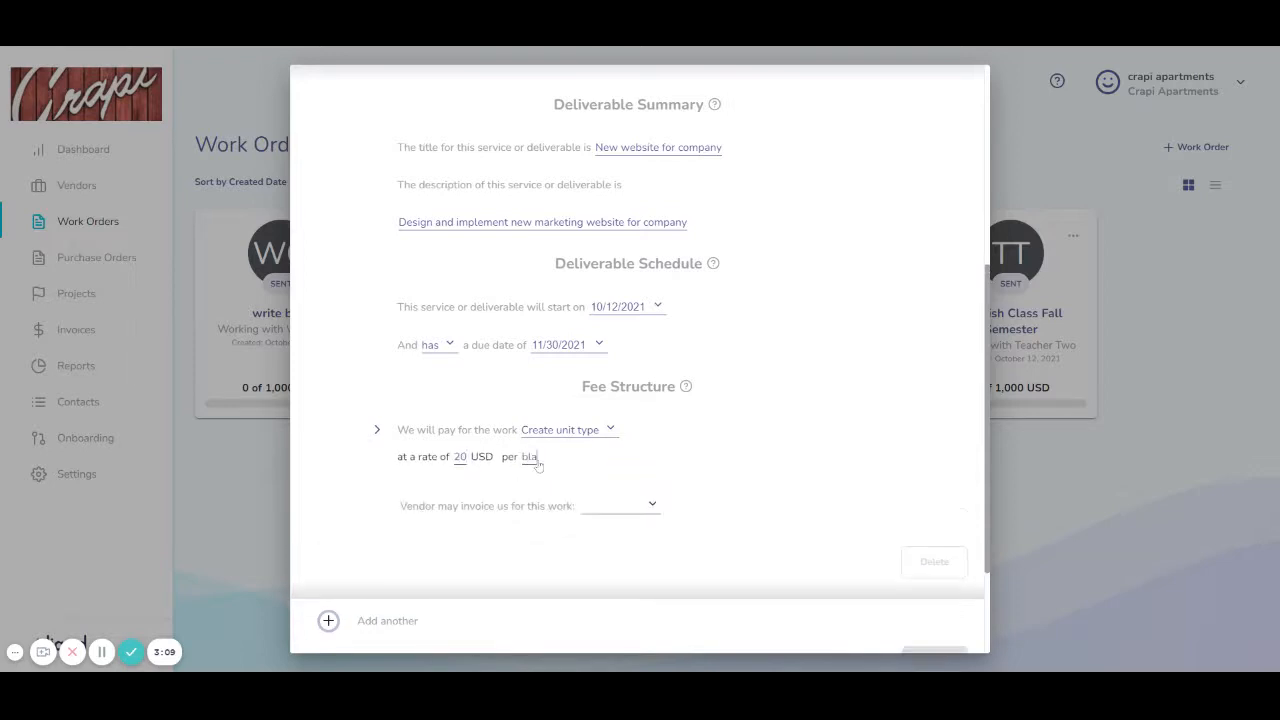
type("h")
left_click(653, 504)
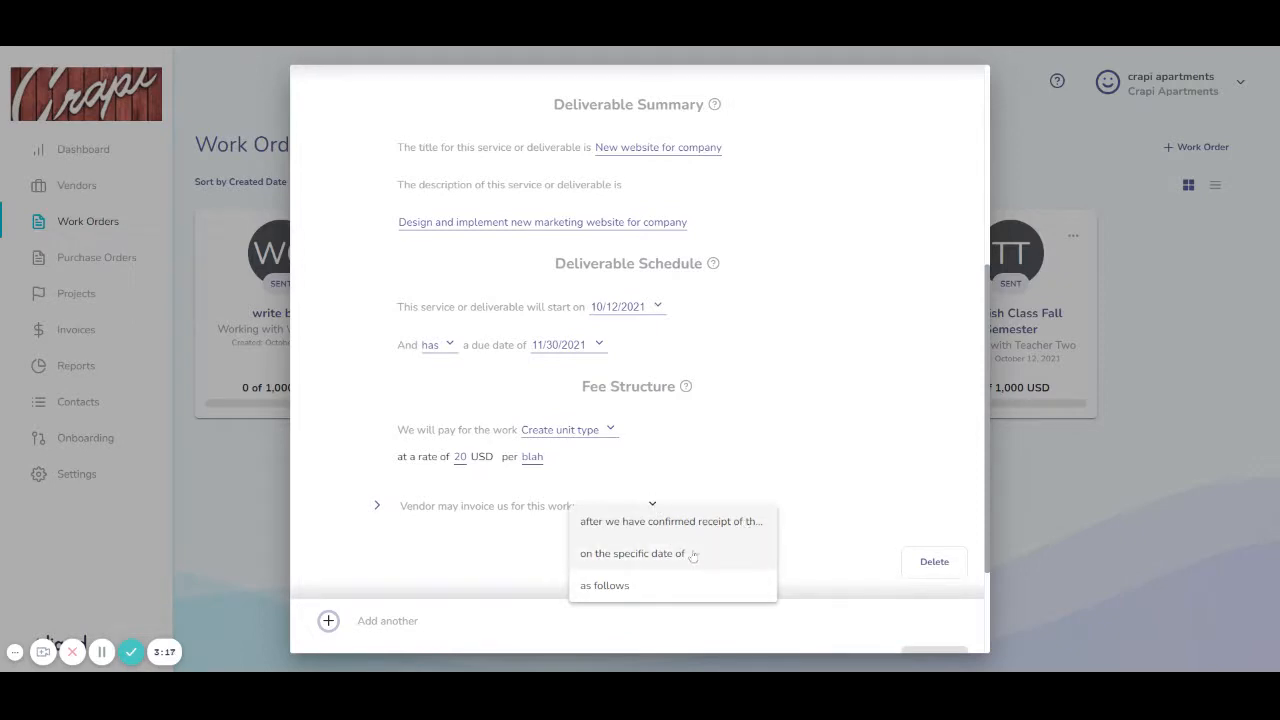
left_click(610, 432)
left_click(610, 432)
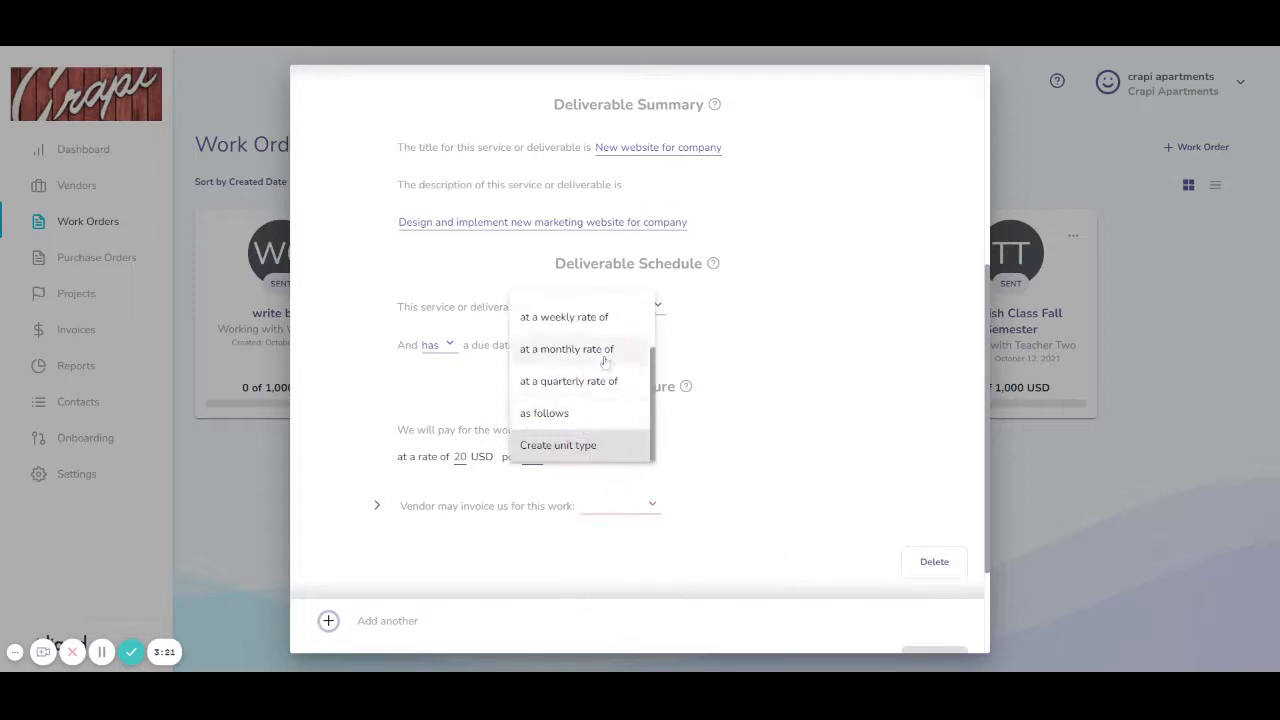
Step: Return the fee to 100 USD per hour, capped at 160 hours, then vendor stops work
scroll(598, 371, "up", 3)
left_click(560, 338)
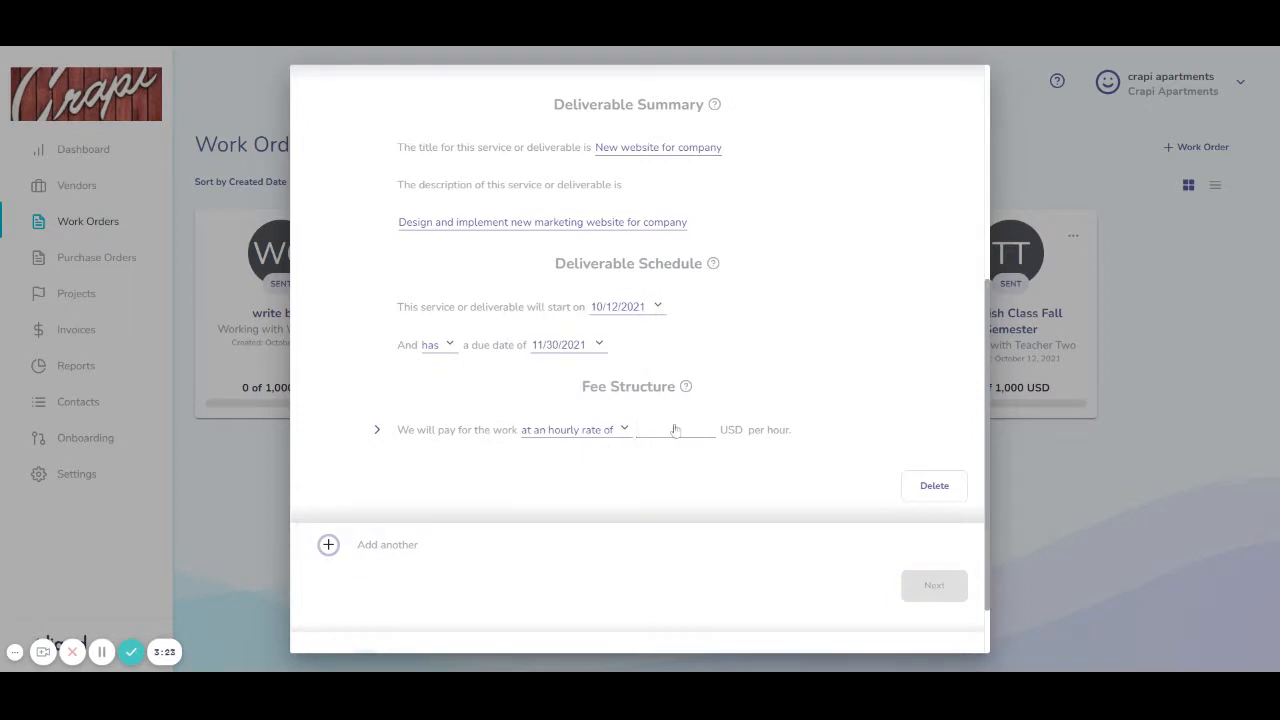
type("100")
key("Tab")
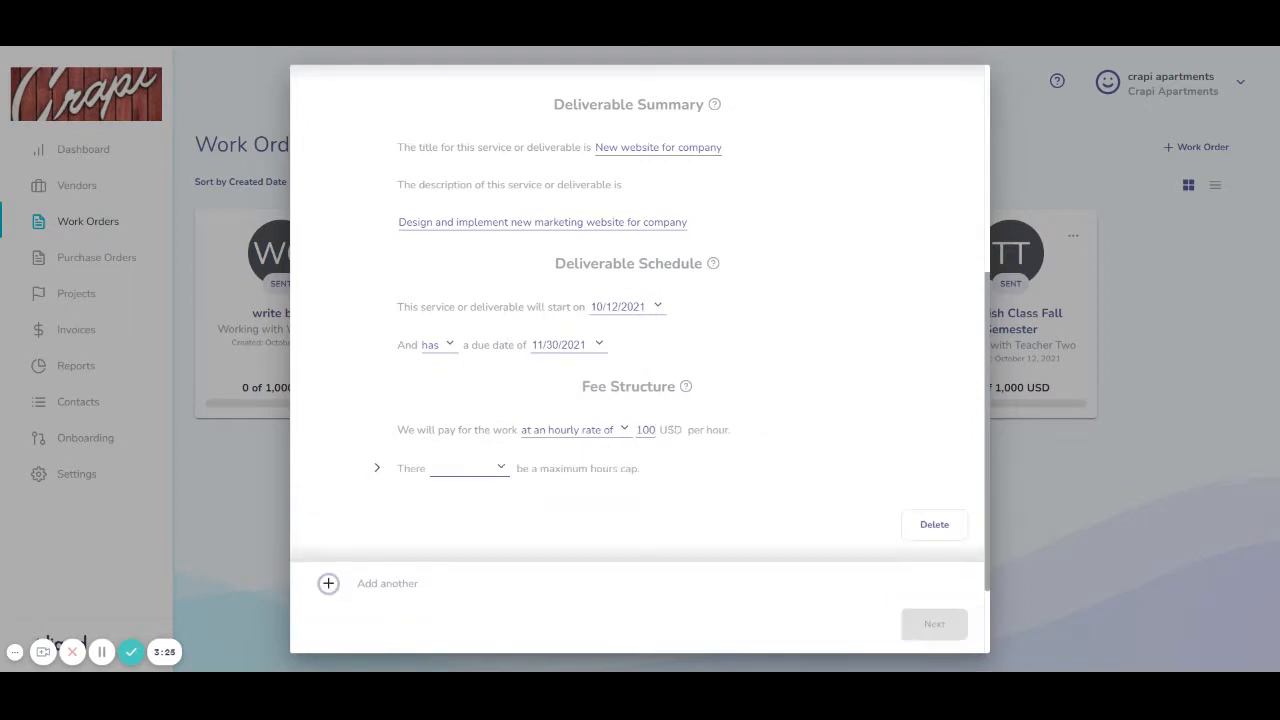
left_click(494, 468)
left_click(488, 494)
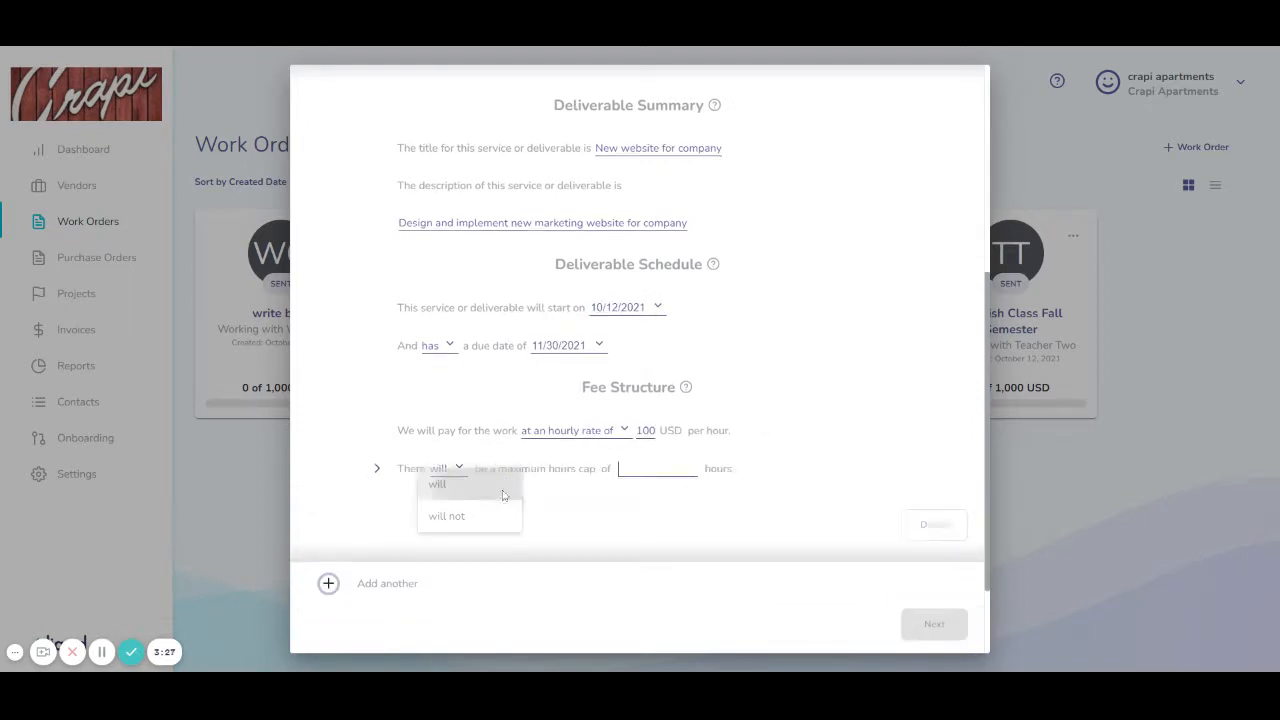
type("160")
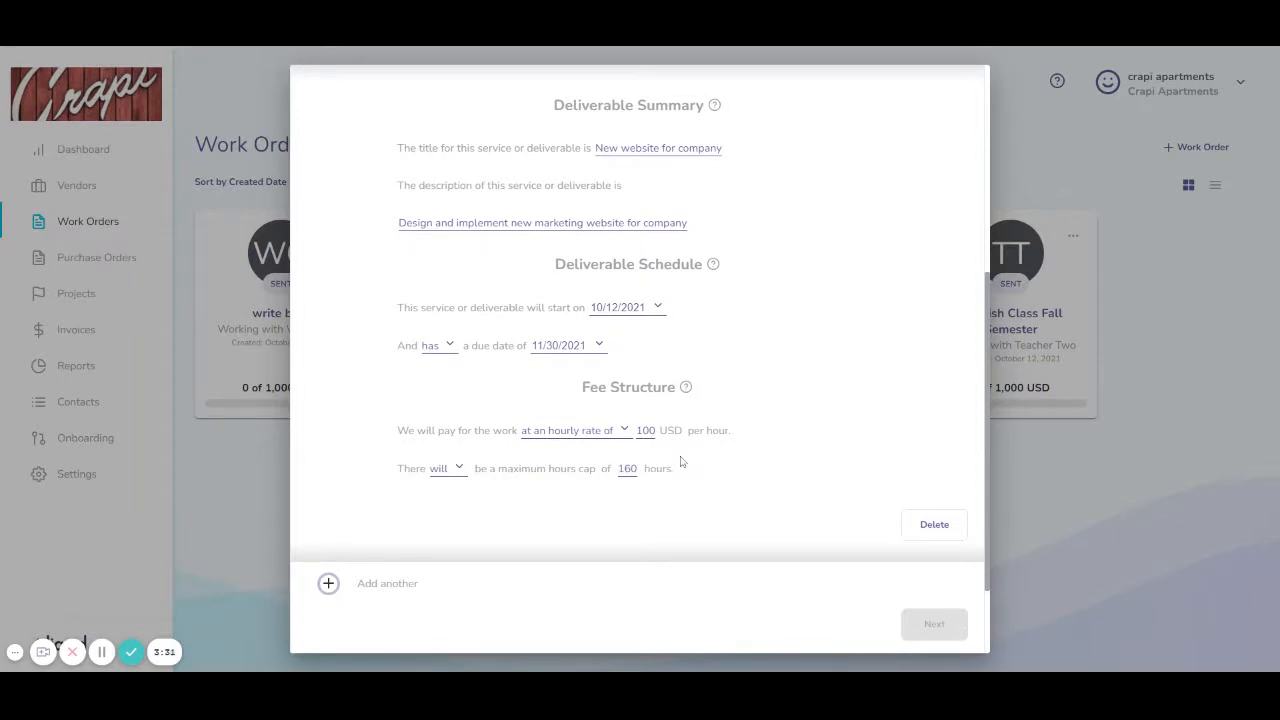
left_click(682, 462)
left_click(532, 508)
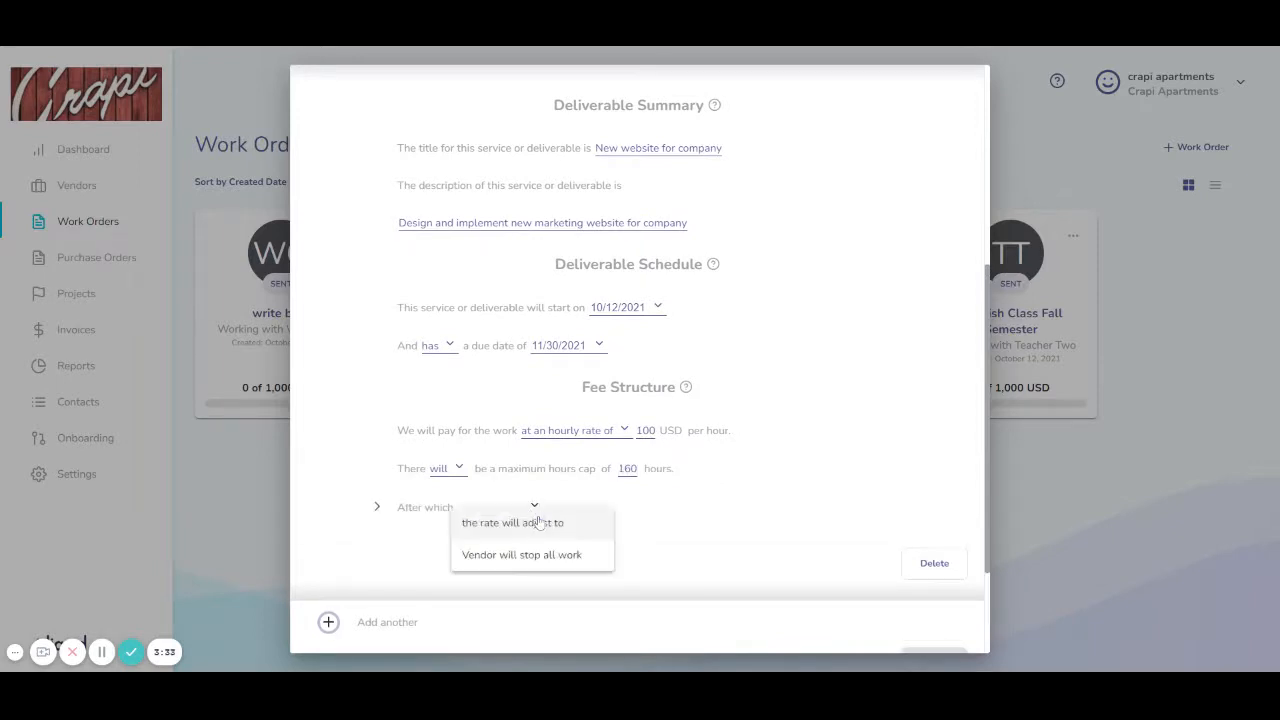
left_click(531, 555)
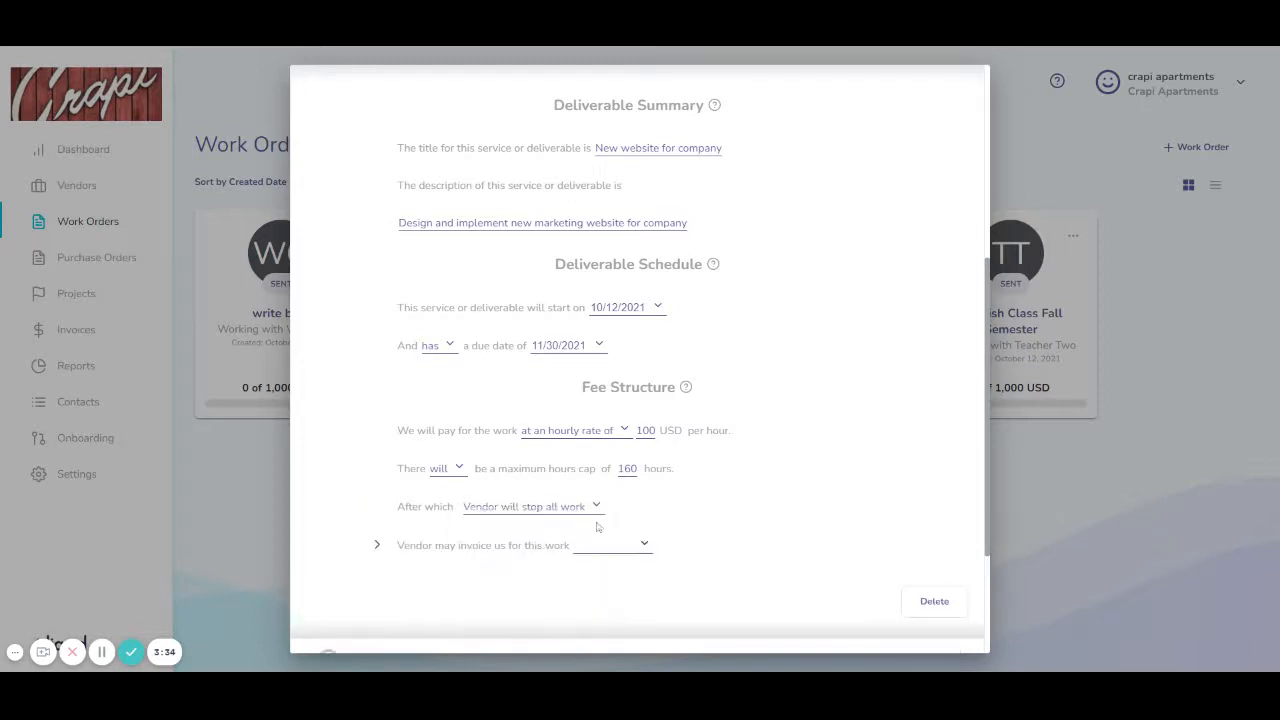
Step: Let the vendor invoice every other week on Friday, starting 10/22/2021
left_click(645, 547)
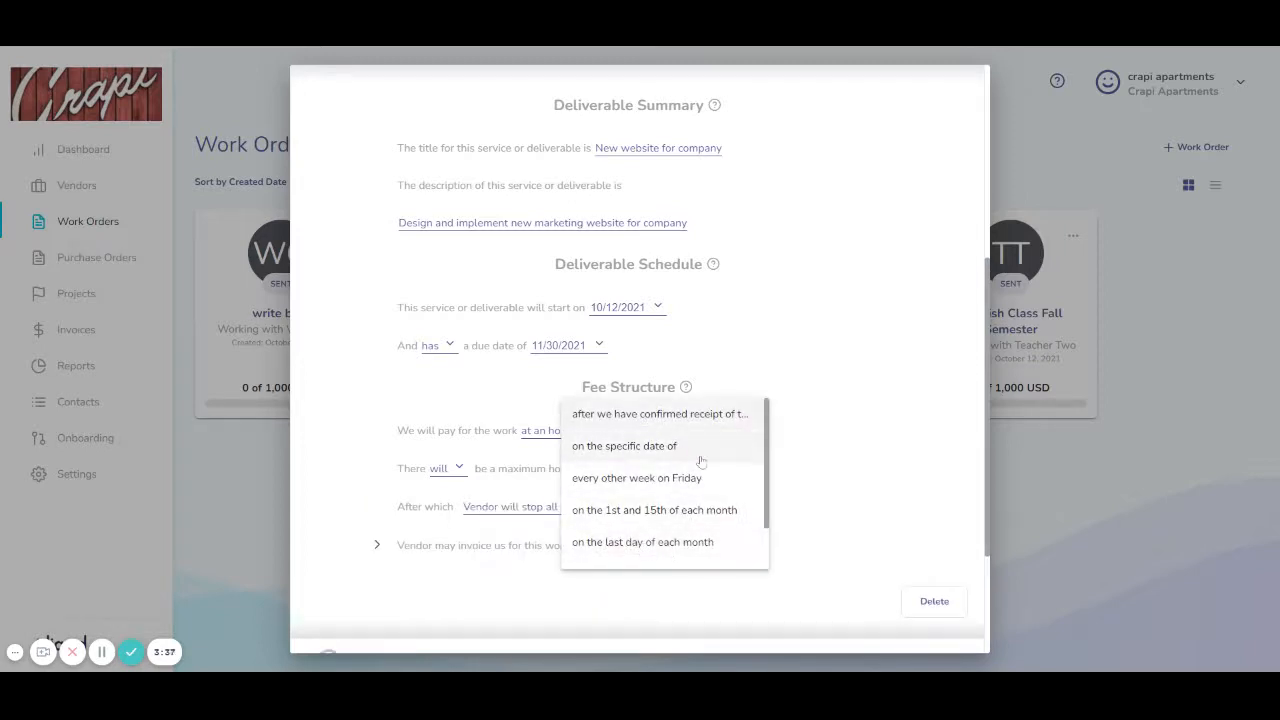
left_click(688, 478)
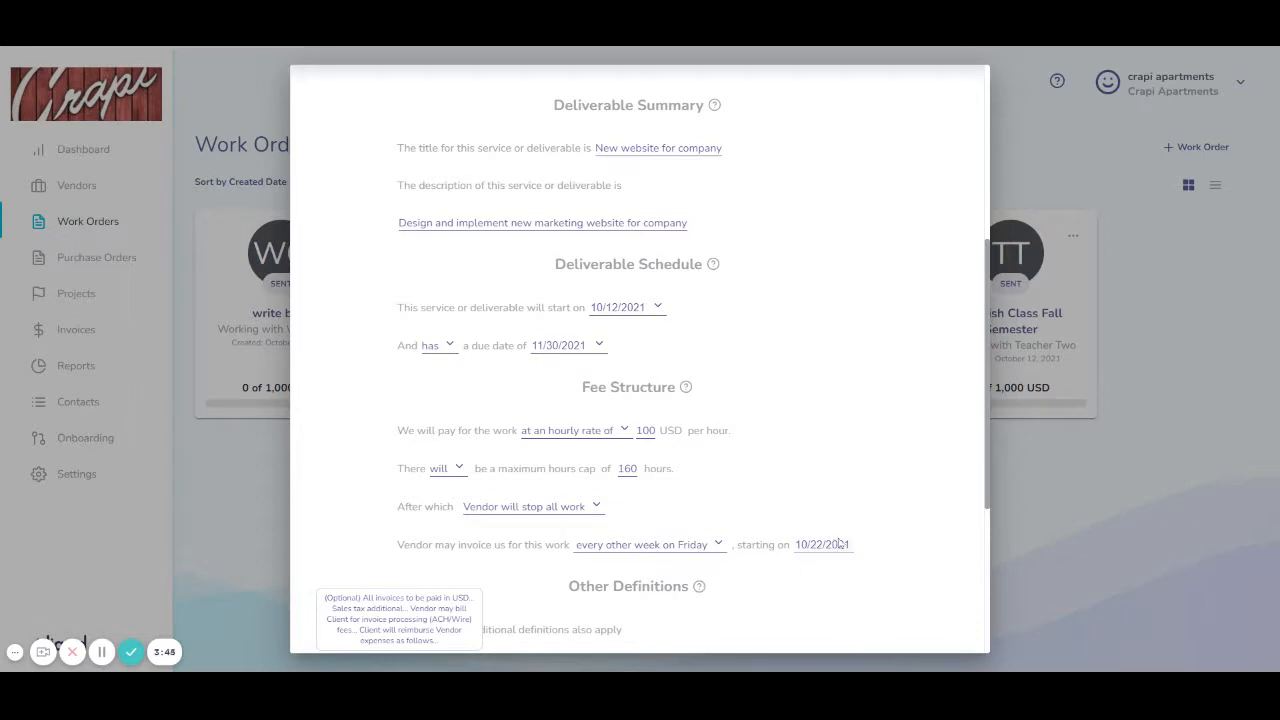
left_click(717, 545)
left_click(678, 530)
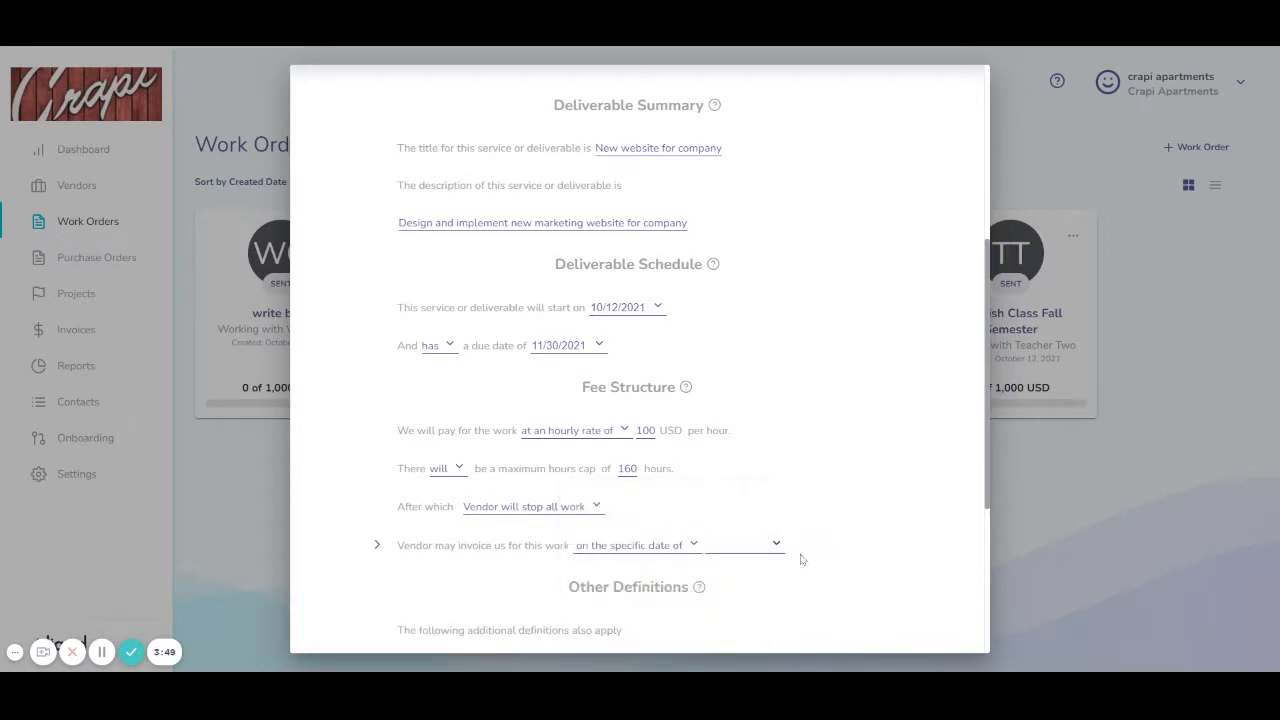
left_click(689, 547)
left_click(688, 482)
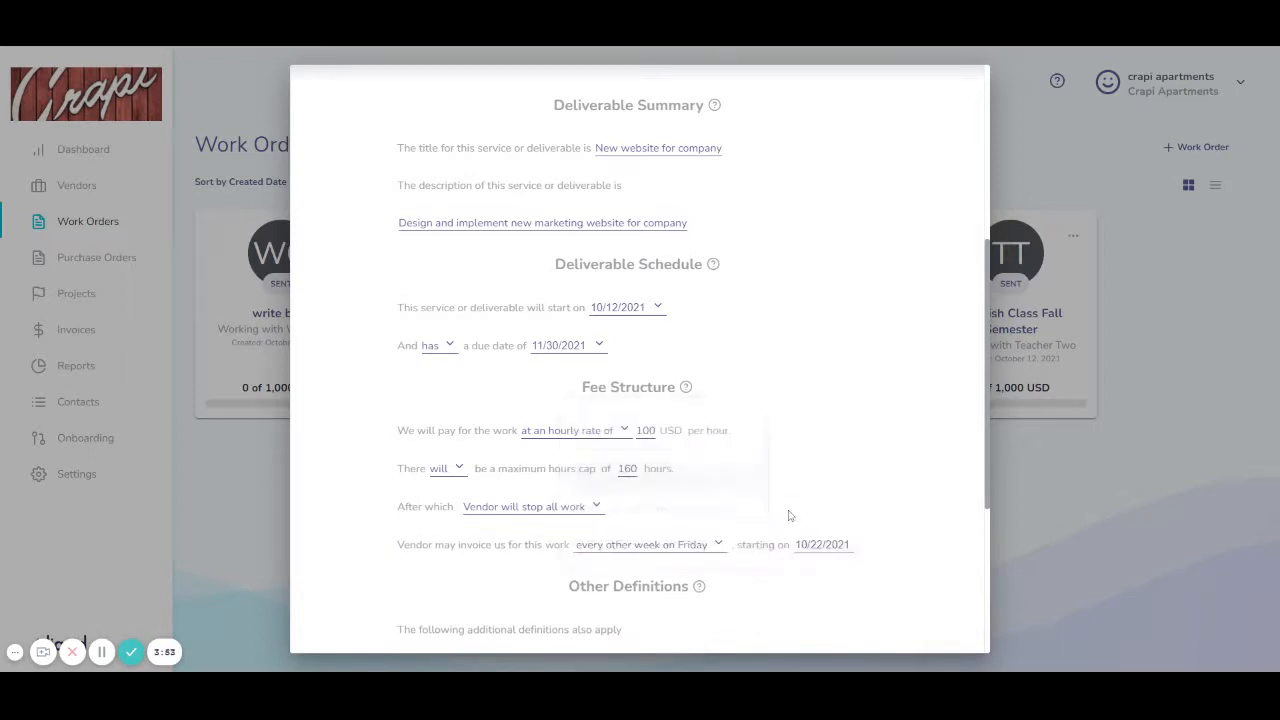
scroll(788, 515, "down", 3)
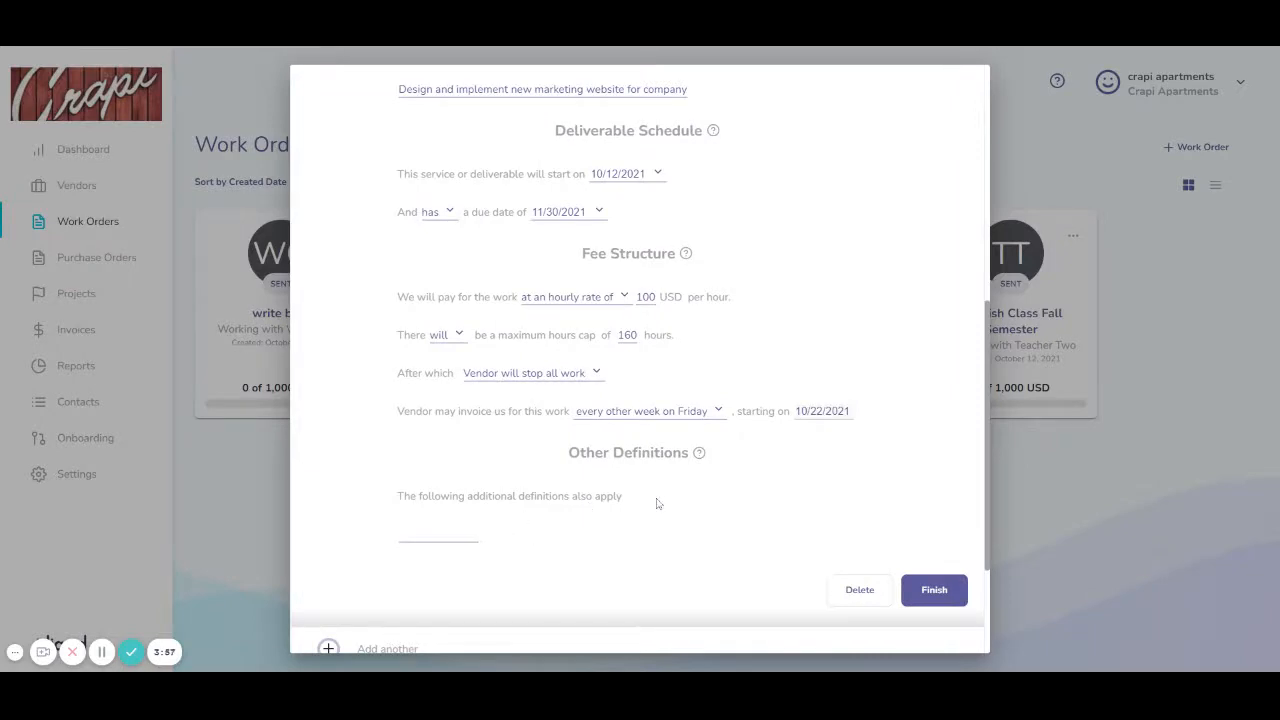
Step: Finish the 'New website for company' deliverable so it is listed as item 1
mouse_move(700, 453)
left_click(935, 591)
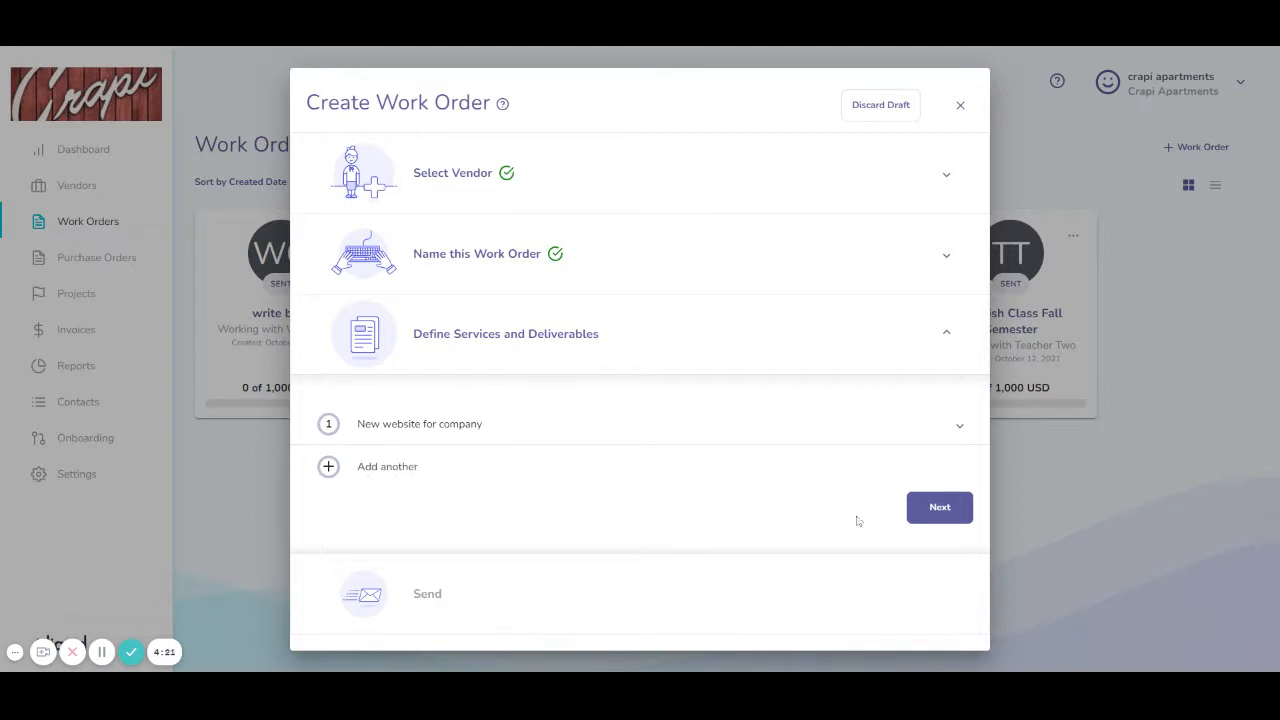
Step: Move past the deliverables to the Send summary listing the Consulting Agreement.pdf master contract
left_click(945, 512)
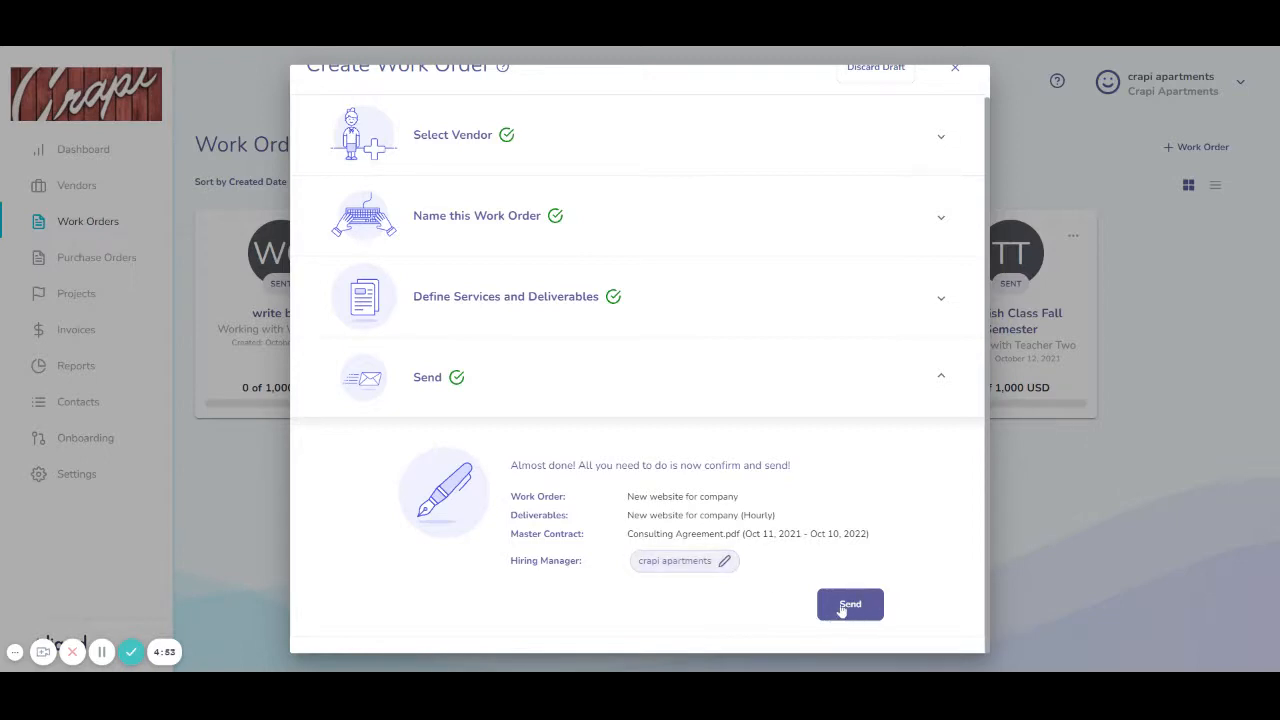
Step: Make the company account the hiring manager and send the 'New website for company' work order
left_click(722, 562)
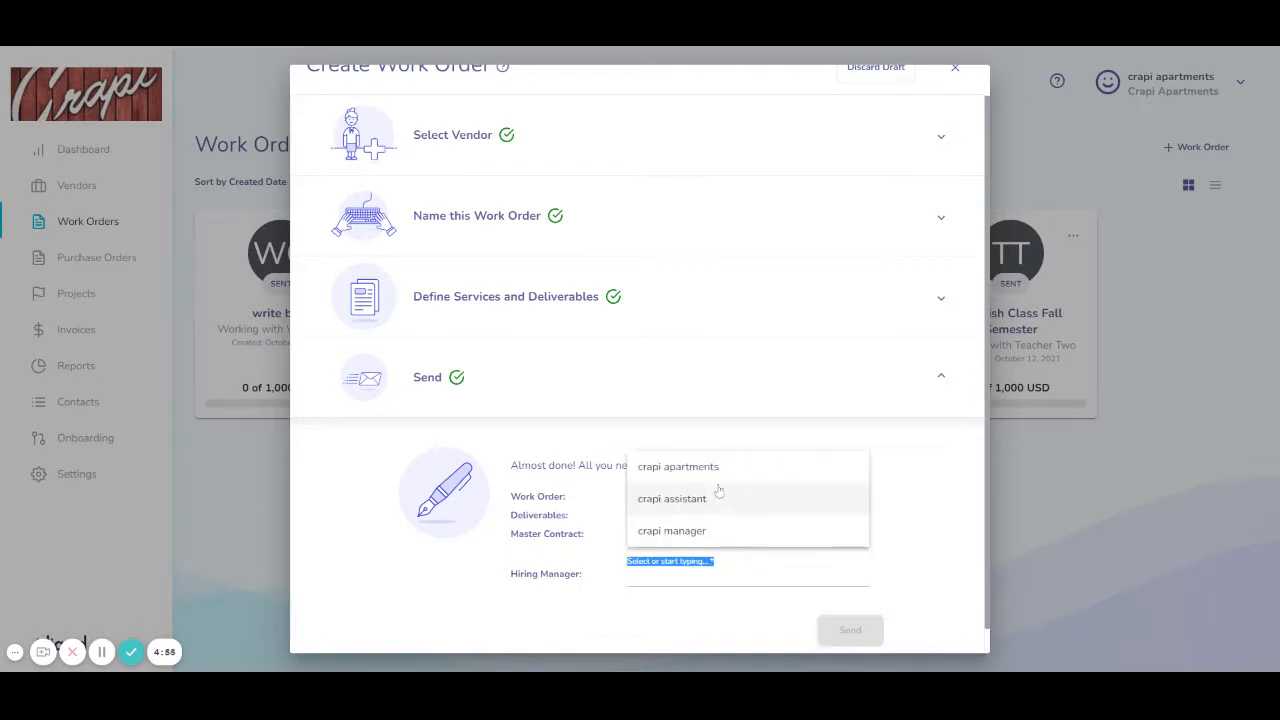
left_click(786, 609)
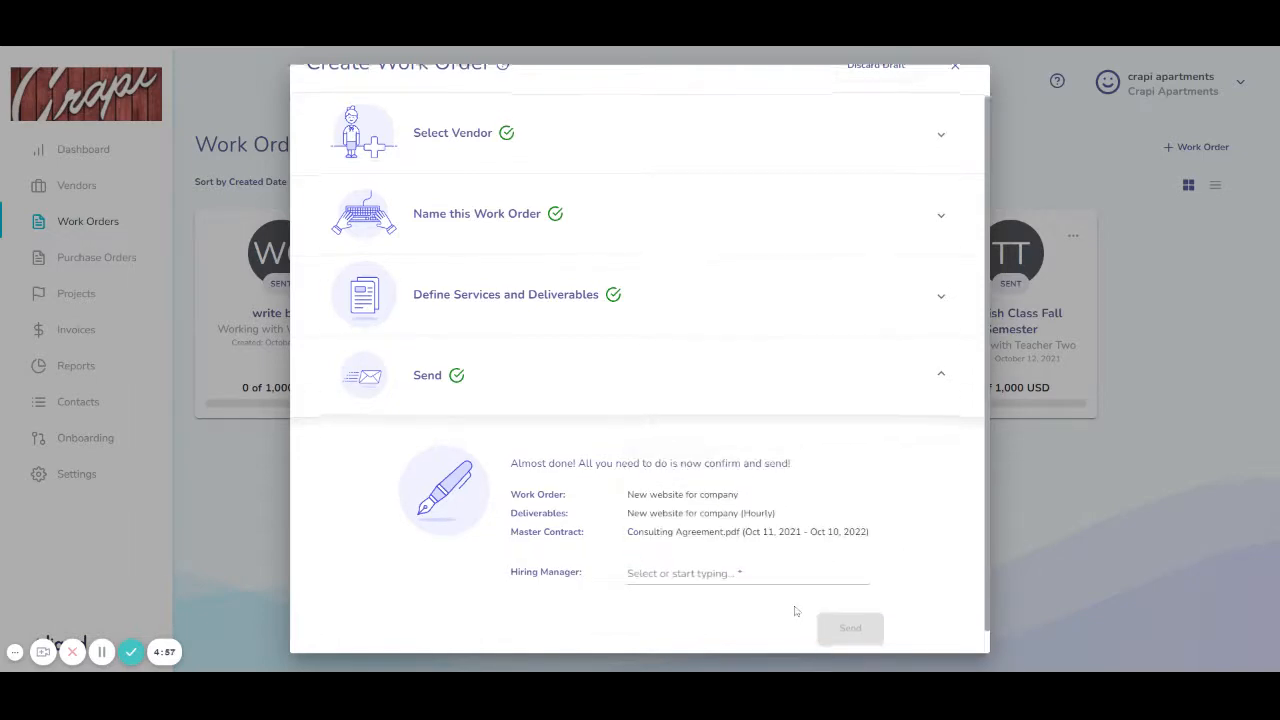
left_click(700, 575)
left_click(684, 590)
left_click(829, 602)
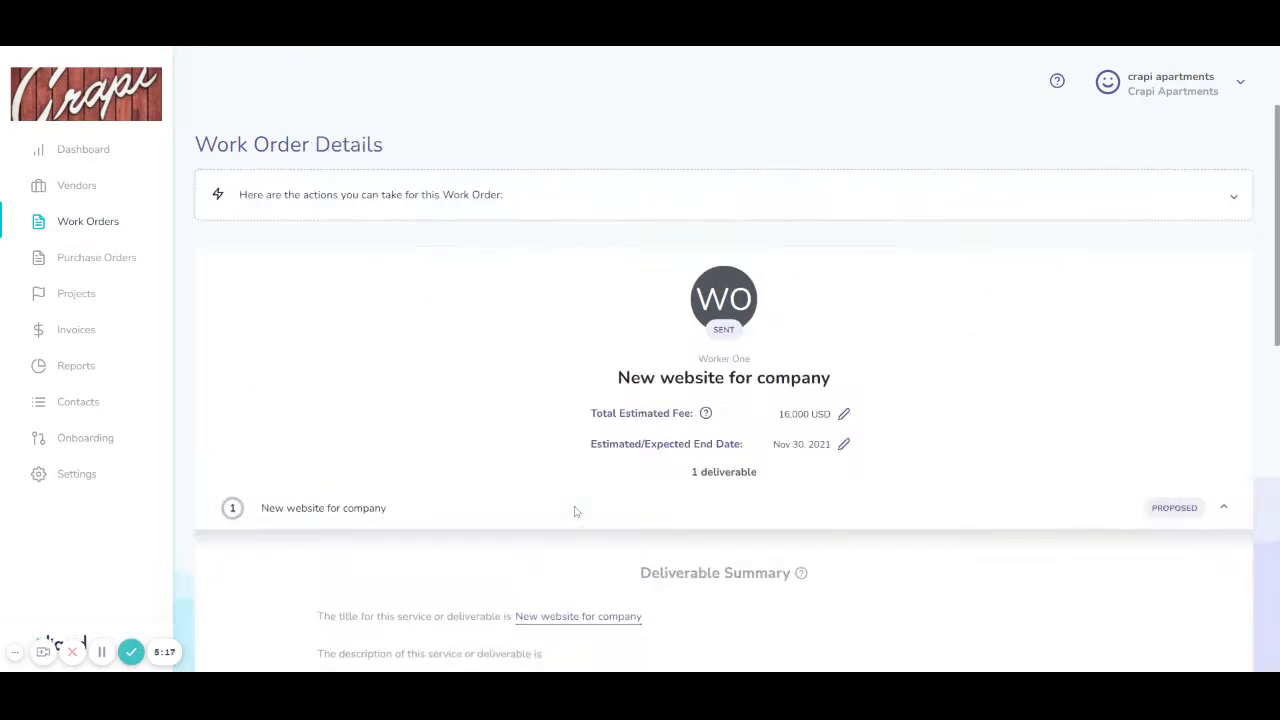
Step: Expand the available actions, then review the deliverable, fee structure and Master Contract sections
left_click(492, 196)
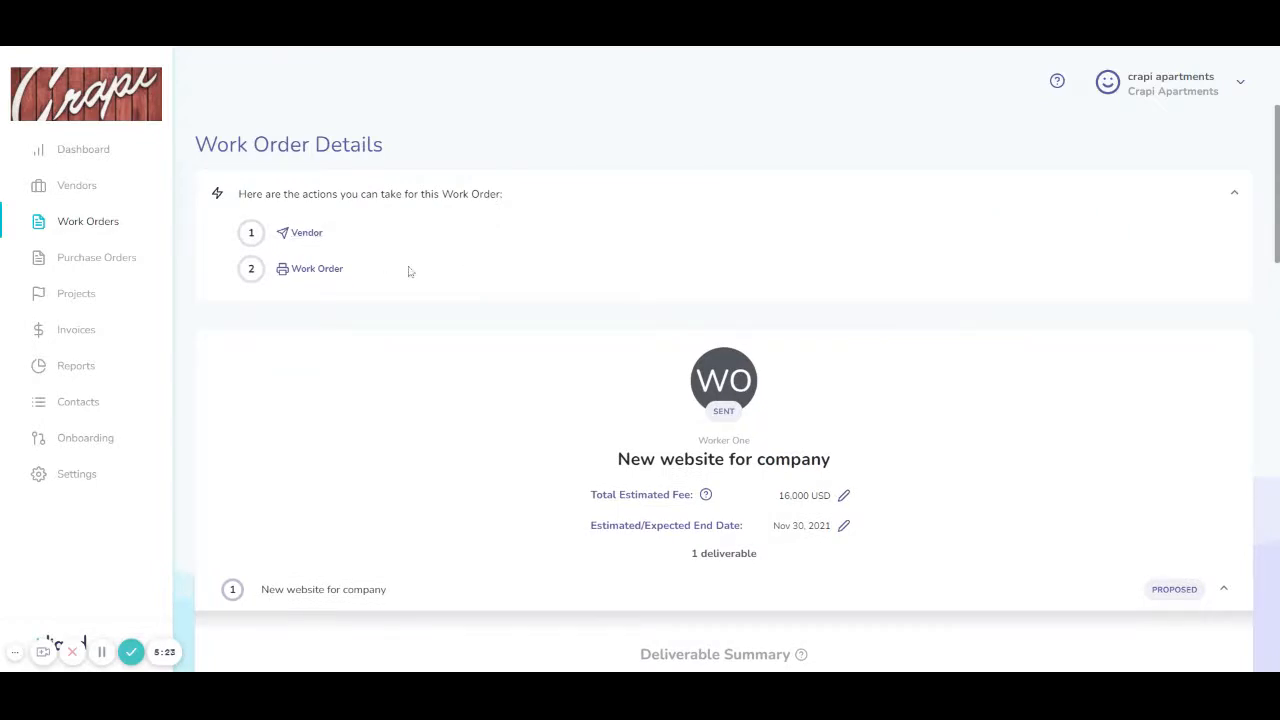
scroll(604, 281, "down", 2)
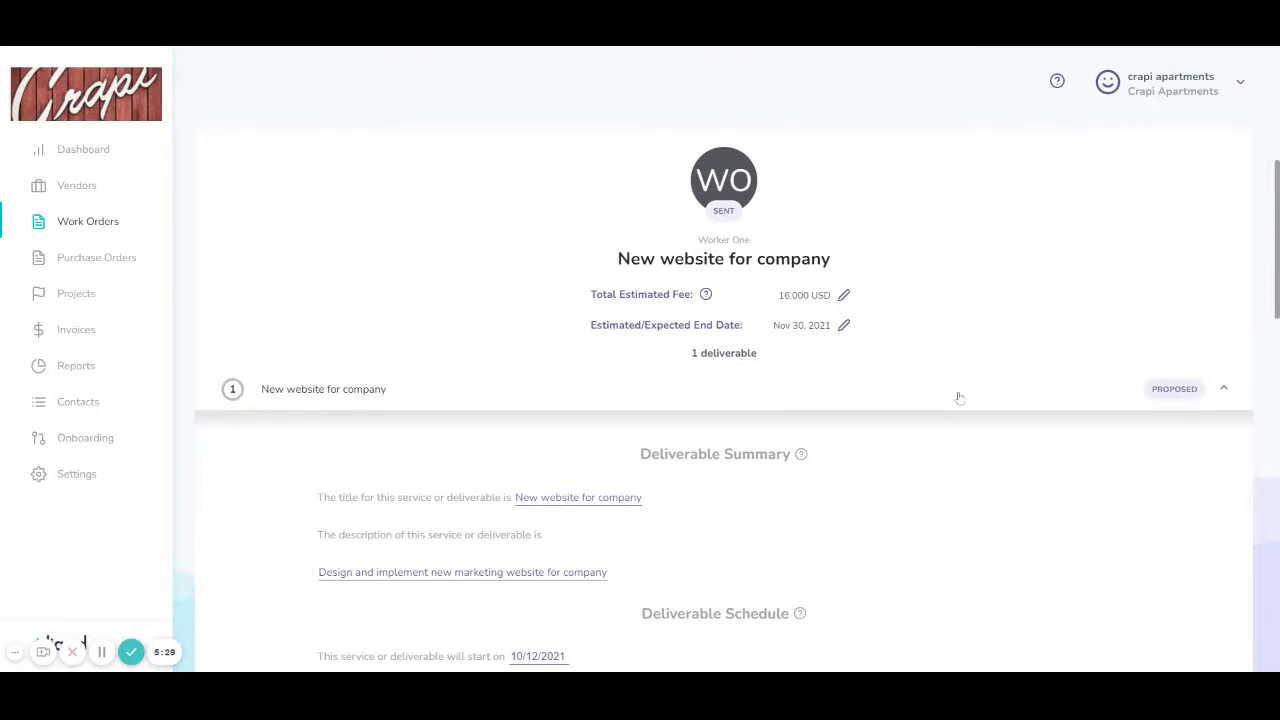
scroll(957, 397, "up", 2)
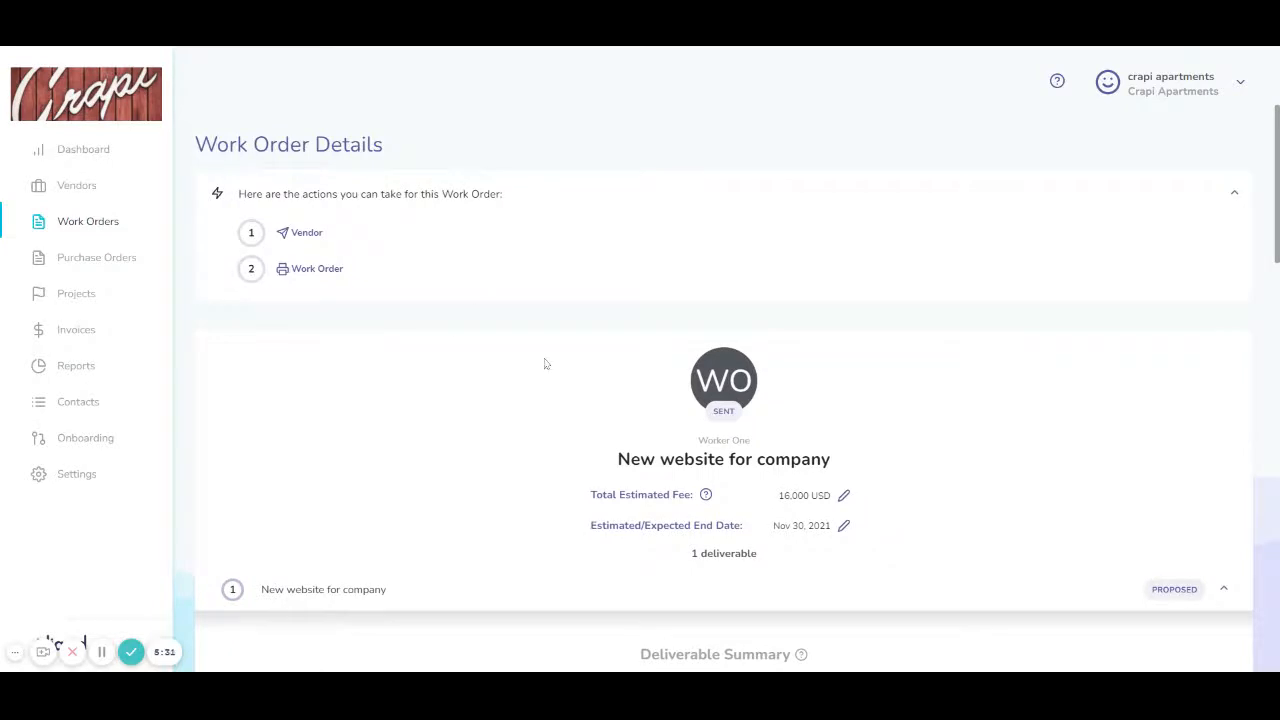
scroll(620, 369, "down", 2)
scroll(454, 345, "down", 4)
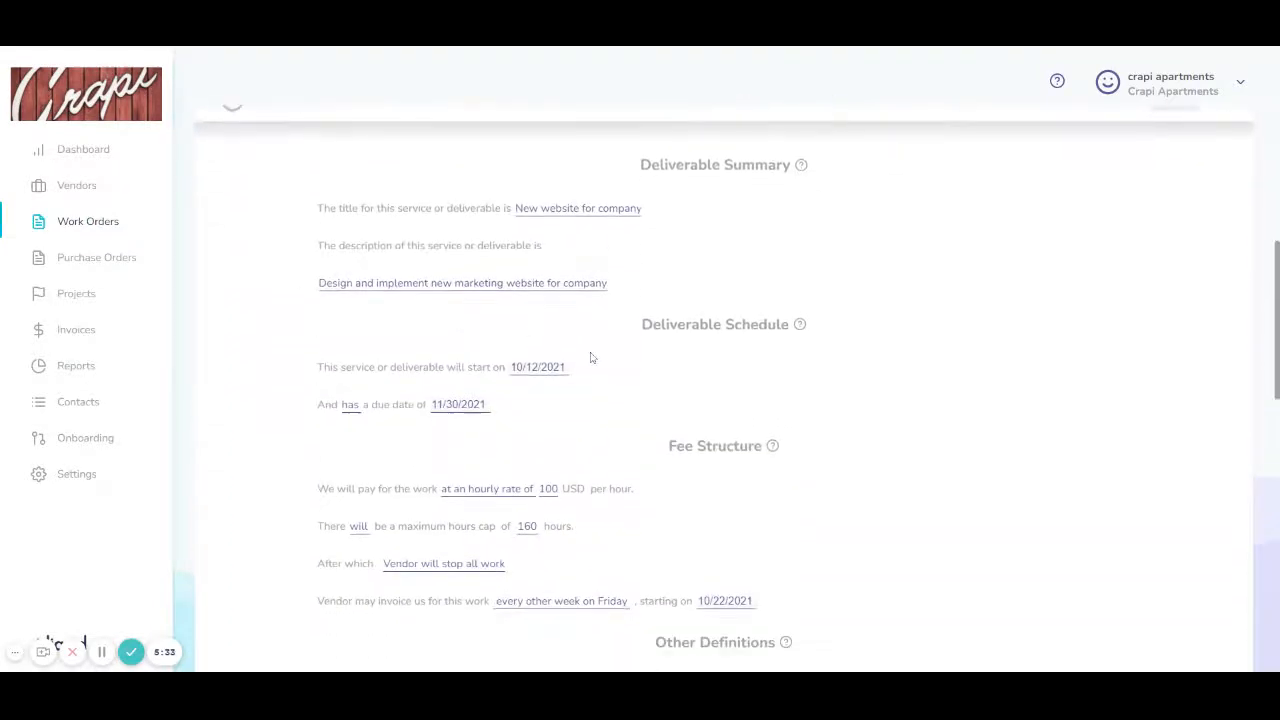
scroll(710, 377, "up", 1)
scroll(710, 377, "down", 3)
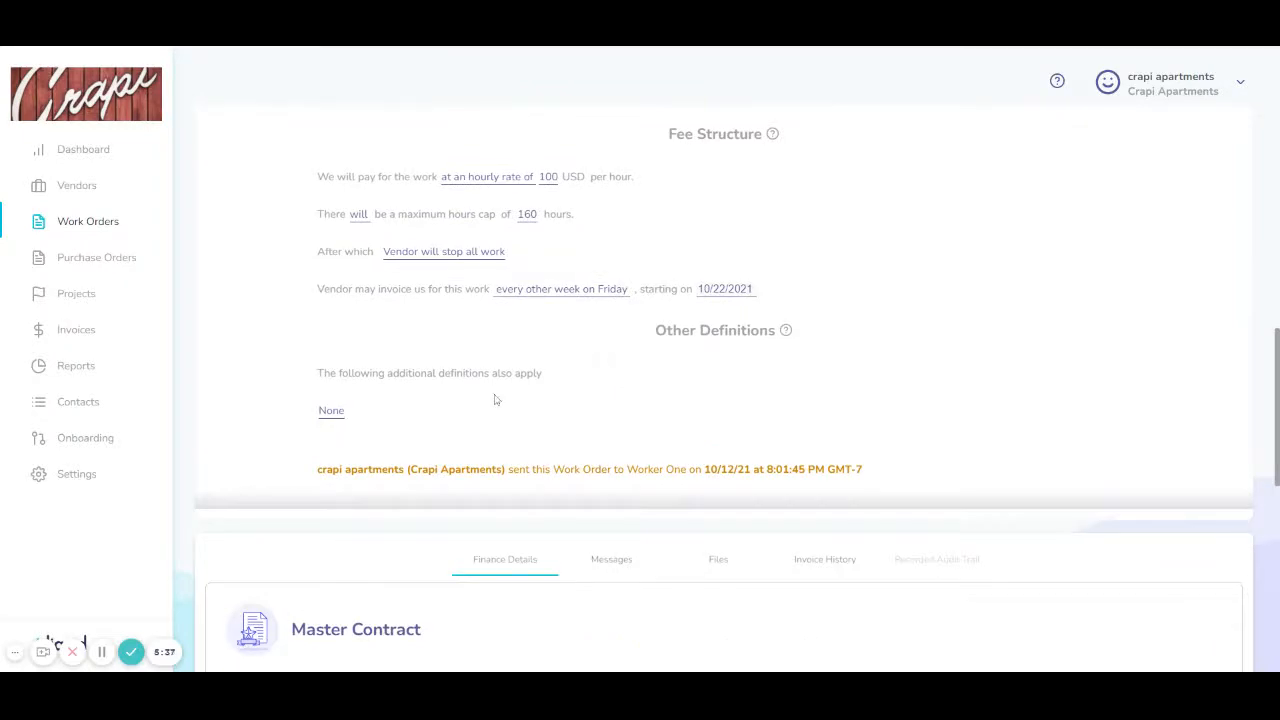
scroll(494, 400, "down", 2)
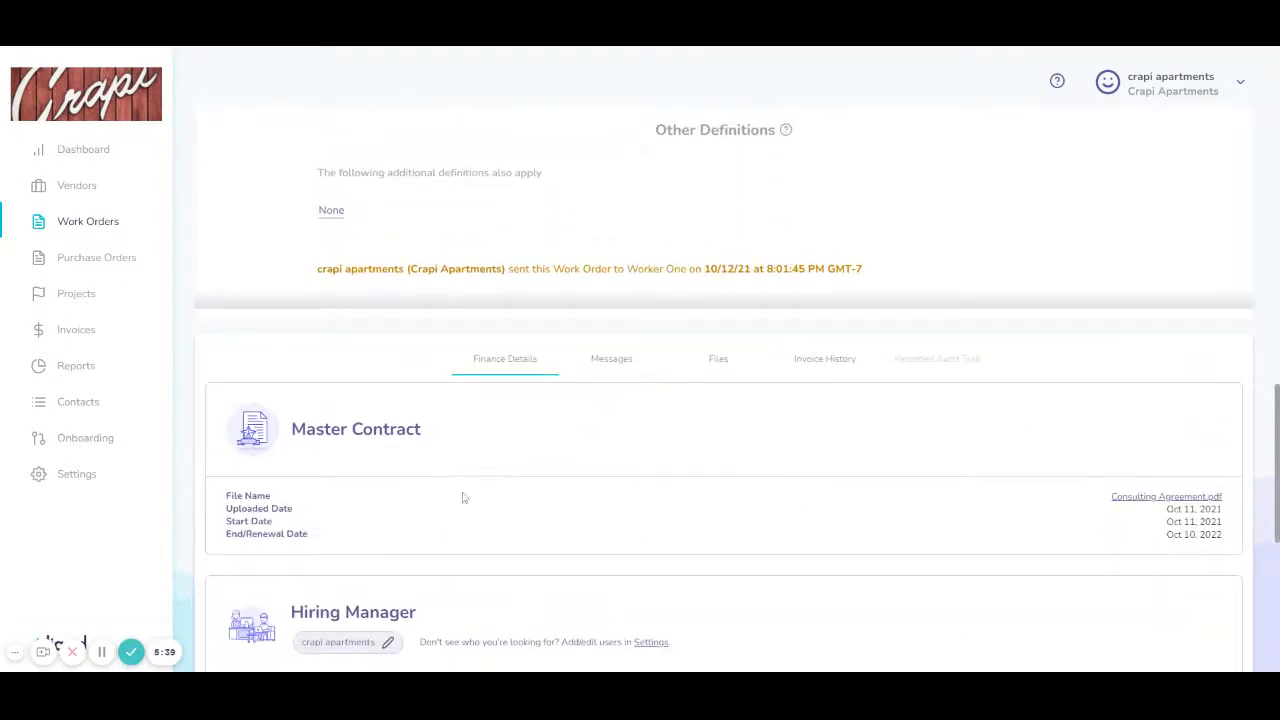
scroll(500, 585, "down", 1)
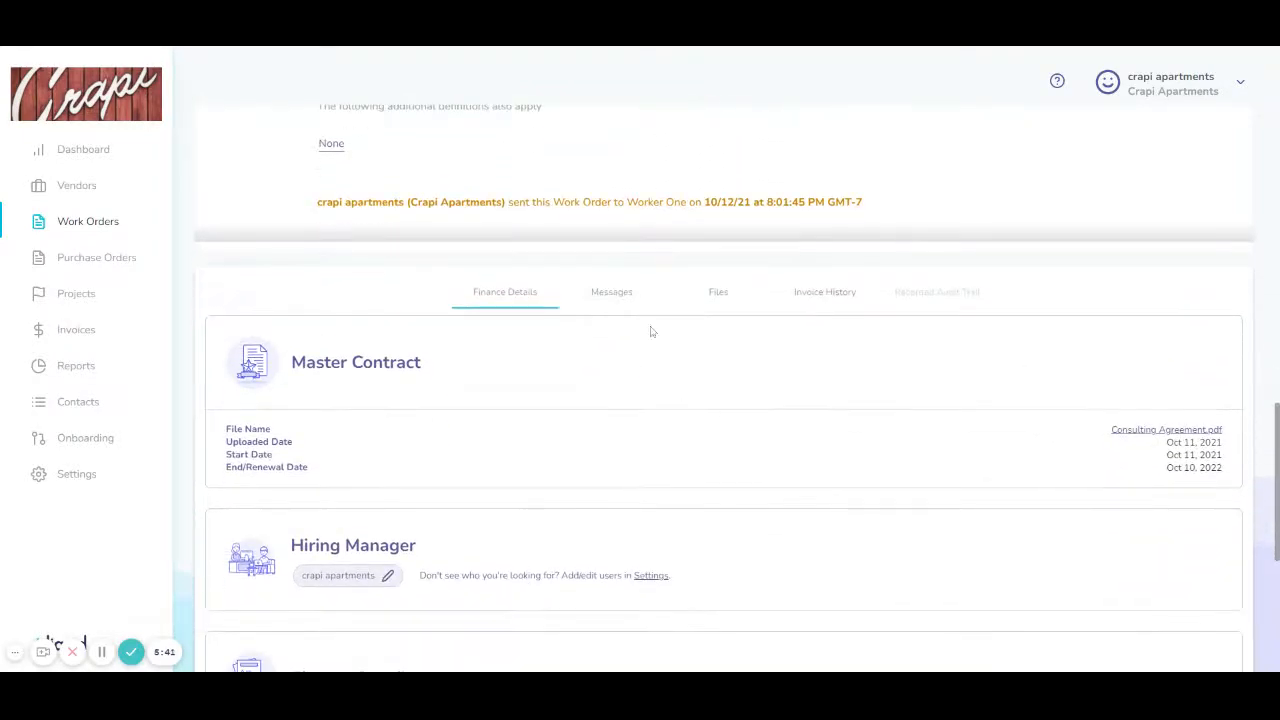
Step: Check the work order's Messages and Files tabs, then return to the top of Work Order Details
left_click(628, 299)
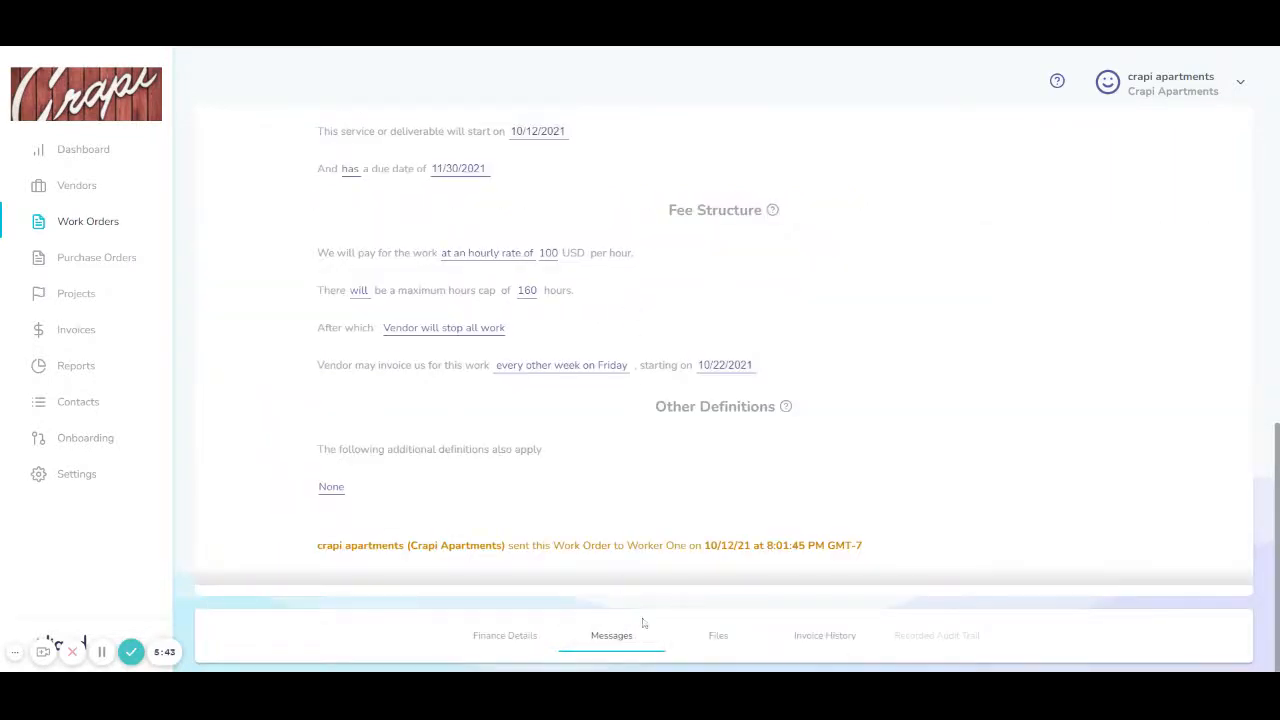
left_click(718, 636)
scroll(750, 640, "down", 1)
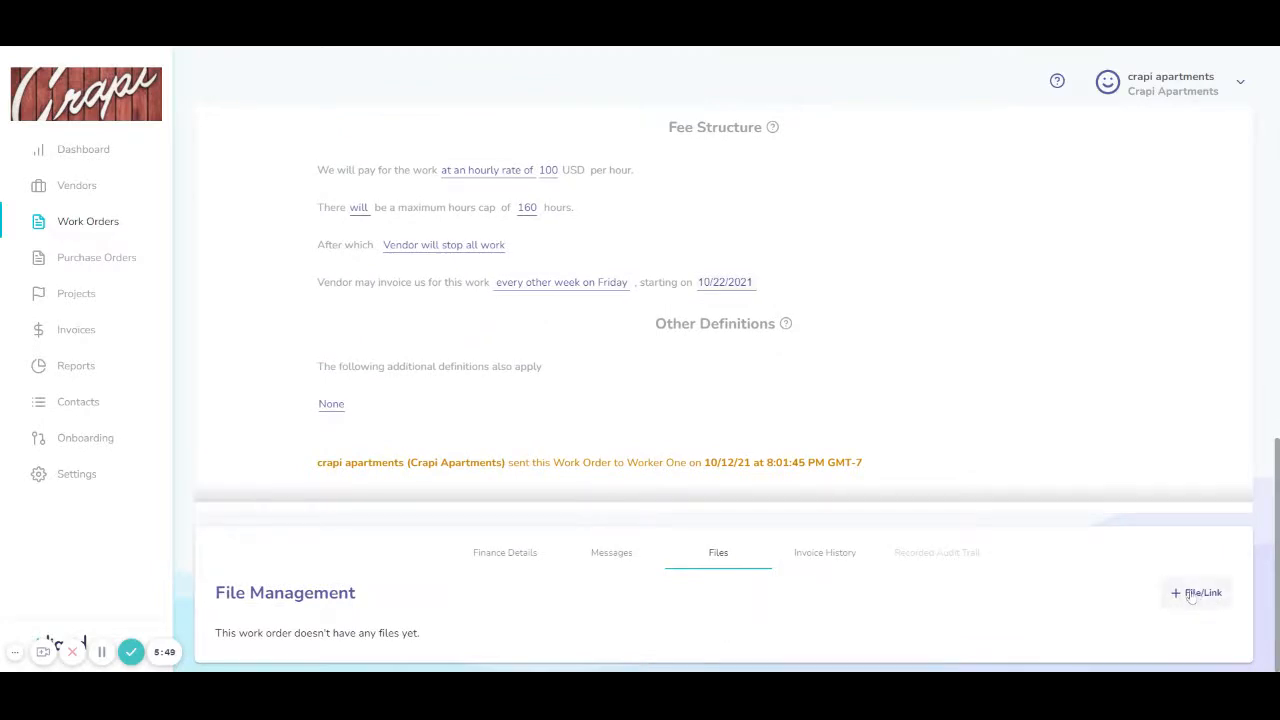
scroll(551, 500, "up", 5)
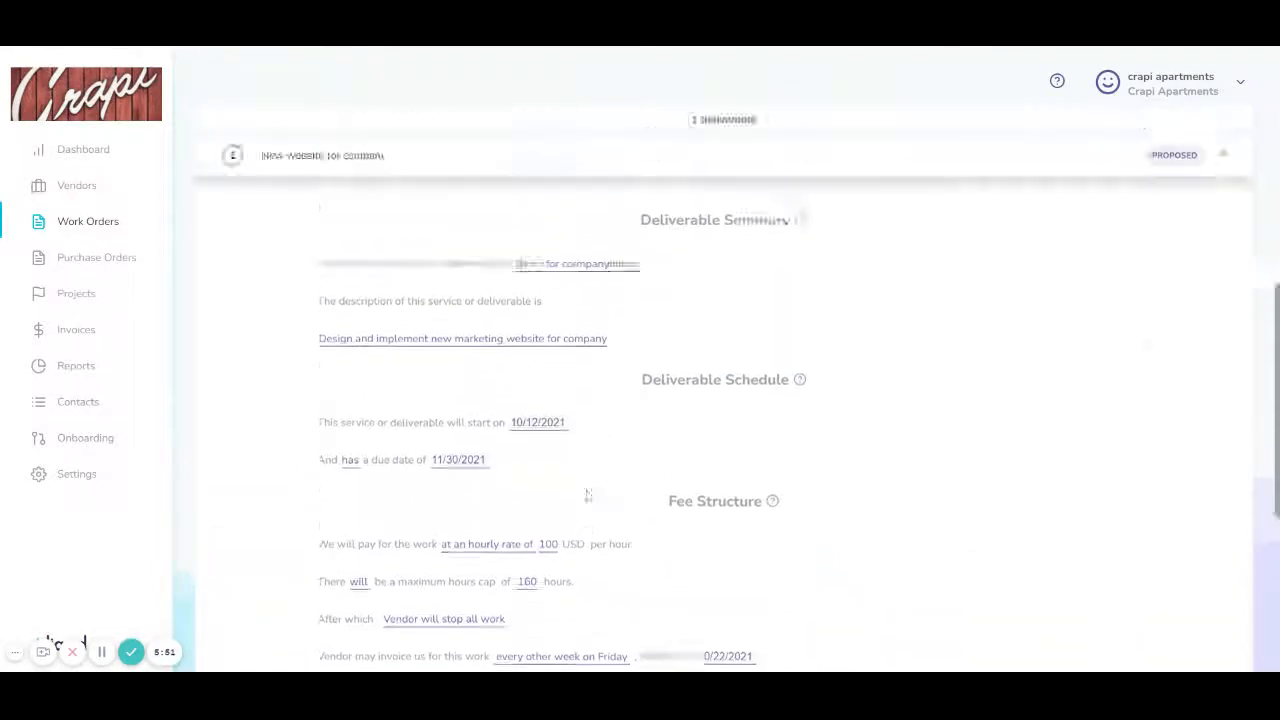
scroll(580, 490, "up", 5)
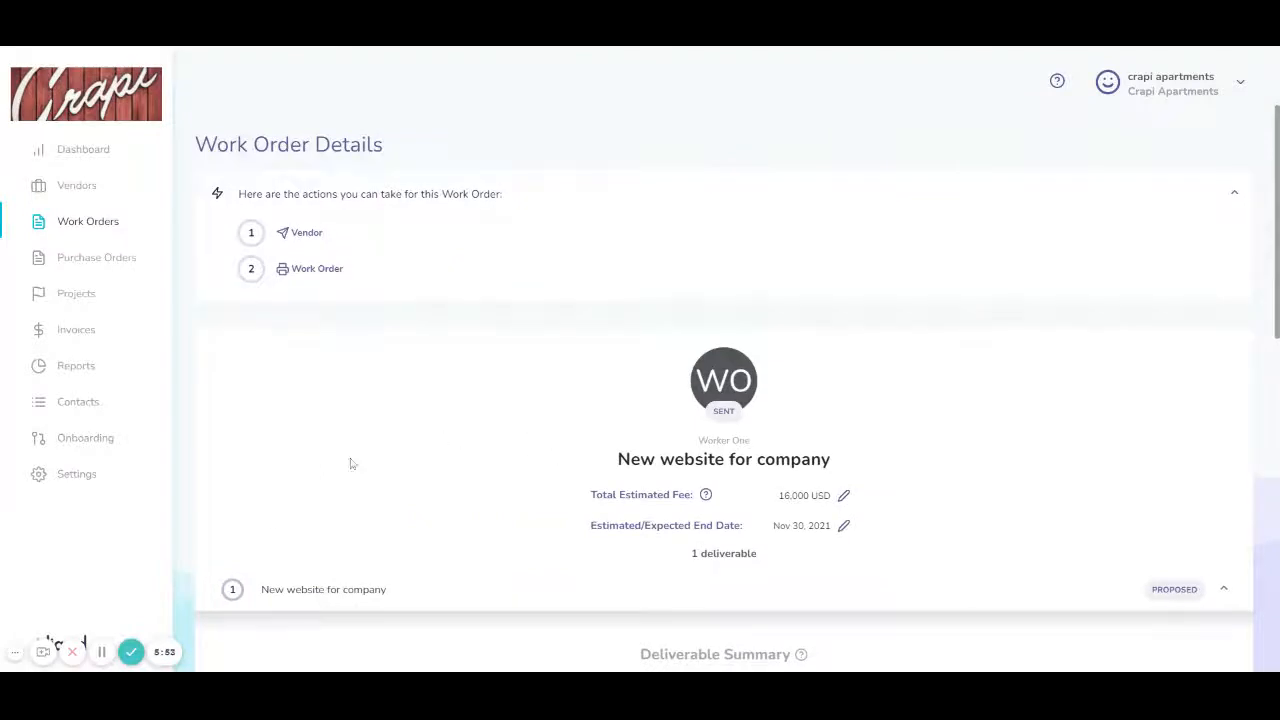